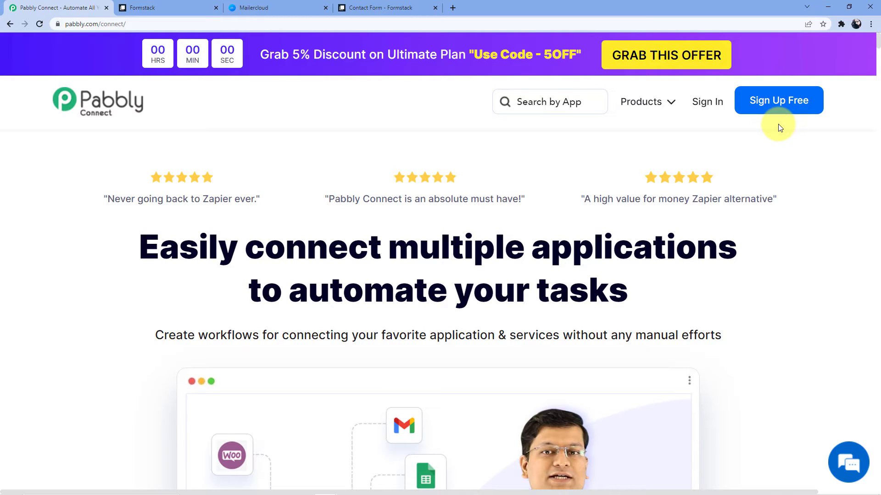
Step: Log in to the Pabbly account and launch Pabbly Connect from All Apps to see existing workflows
click(706, 101)
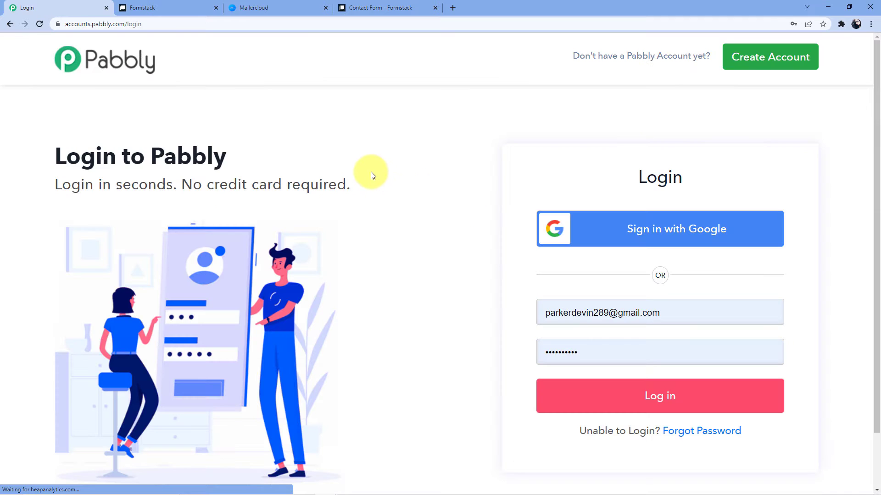
click(613, 407)
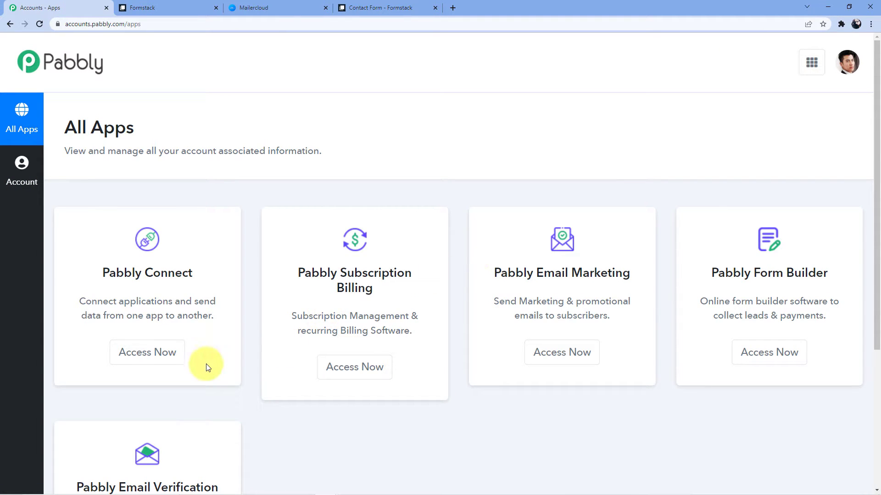
click(154, 356)
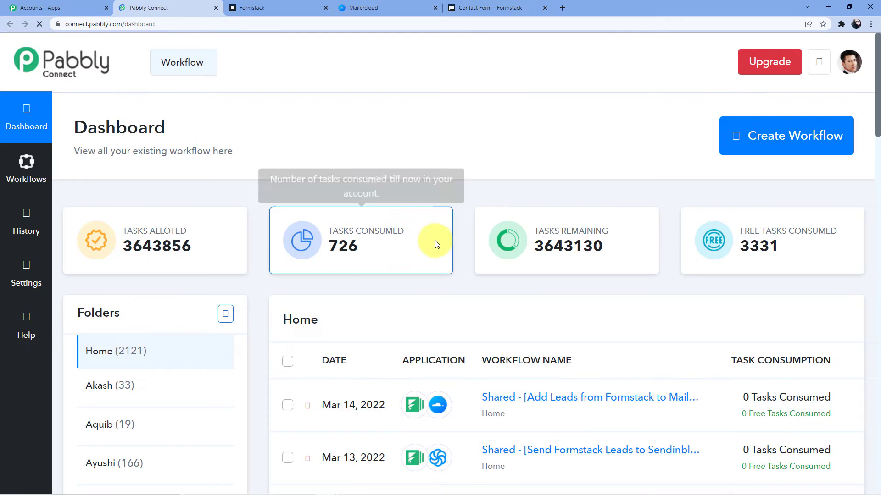
scroll(433, 243, down, 5)
scroll(430, 248, down, 15)
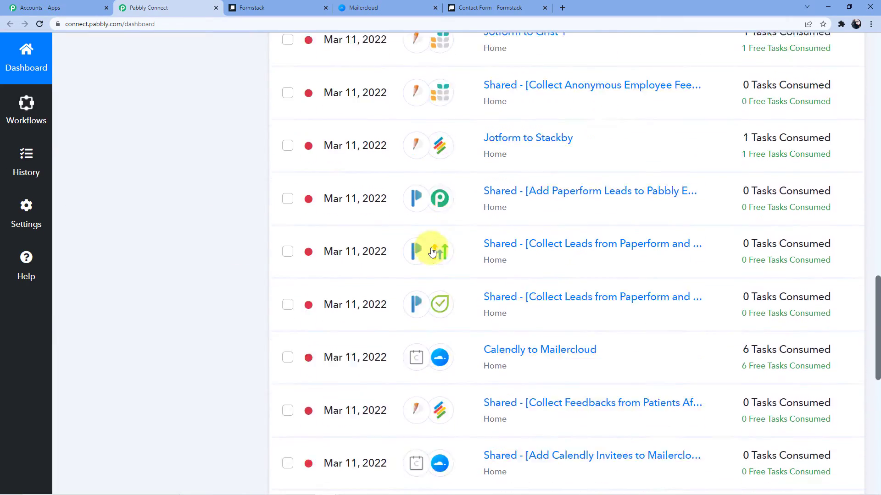
scroll(432, 252, up, 10)
scroll(432, 248, up, 8)
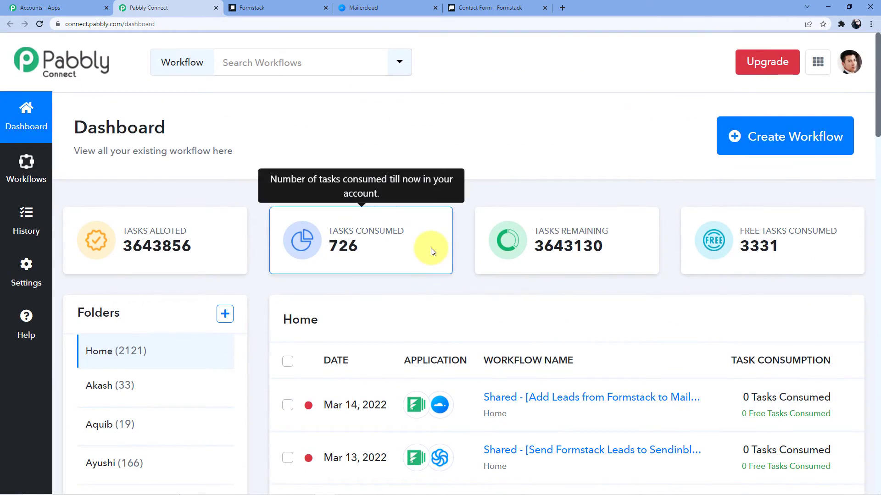
Step: Create a new workflow named 'Formstack to Asana'
click(743, 143)
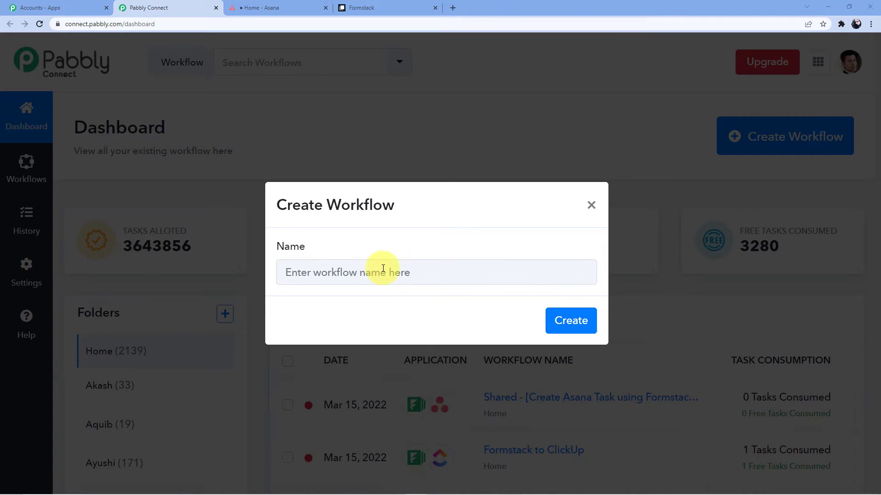
click(383, 268)
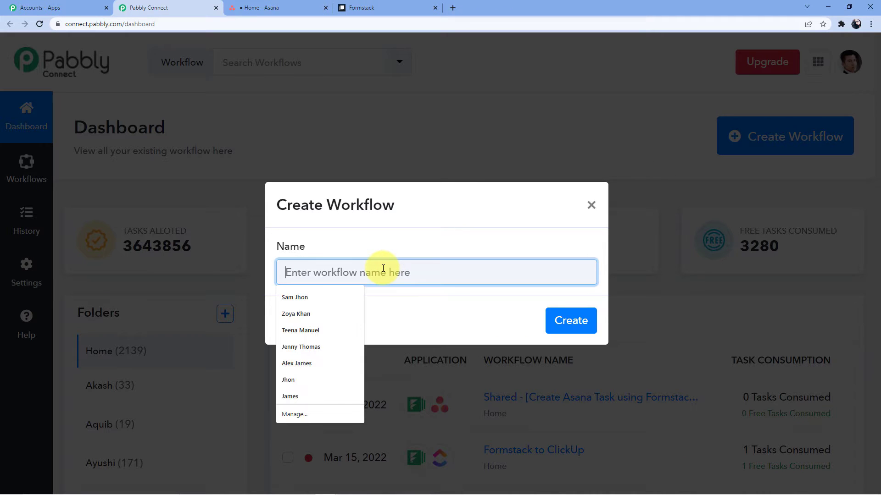
text(Formsta)
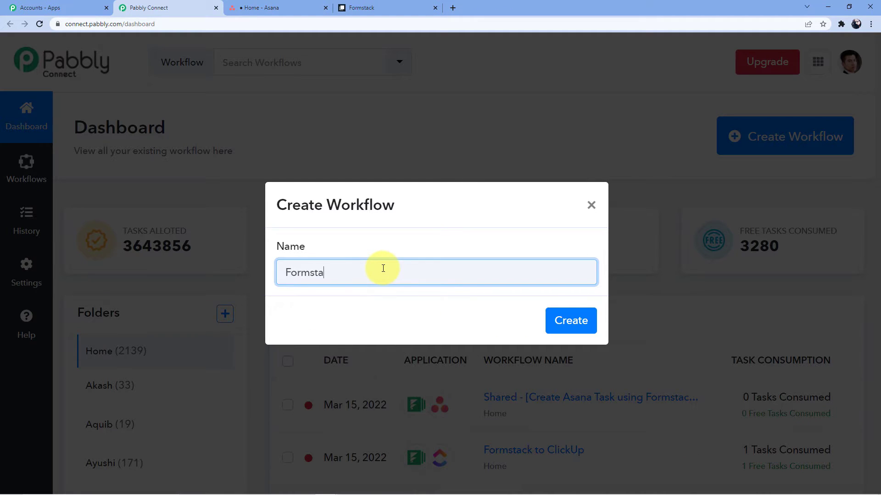
text(ck to aSaSA)
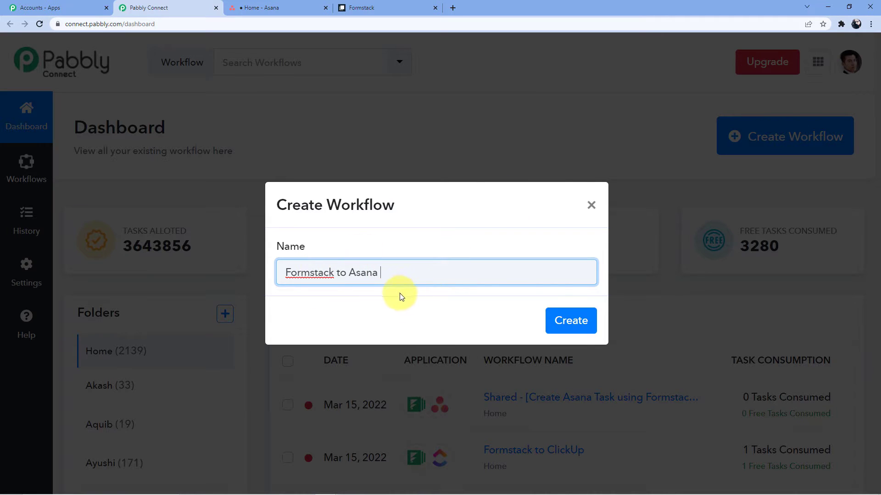
click(564, 330)
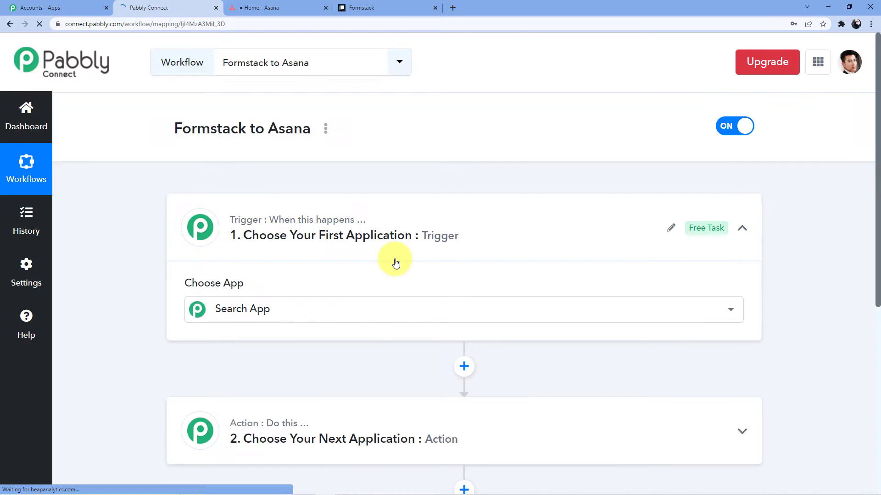
Step: Search for Formstack and select it as the workflow's trigger app
scroll(321, 261, down, 4)
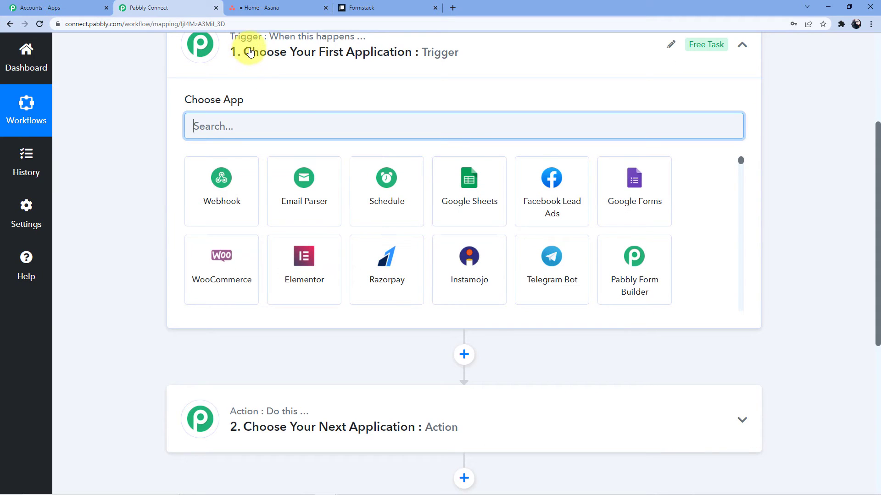
scroll(298, 249, down, 2)
scroll(261, 404, up, 5)
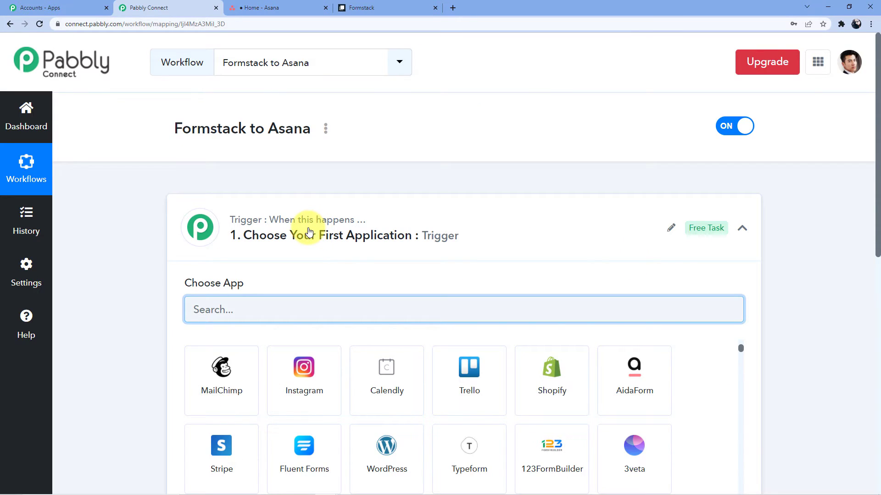
scroll(147, 350, down, 7)
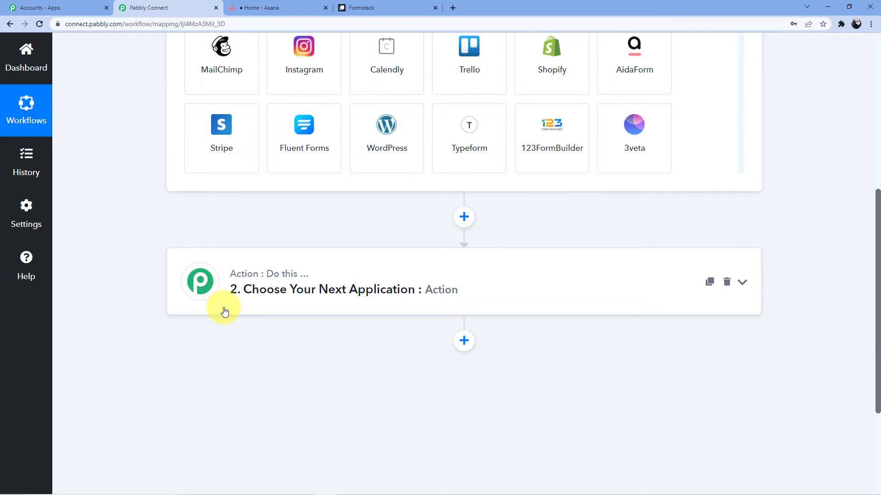
scroll(223, 310, up, 7)
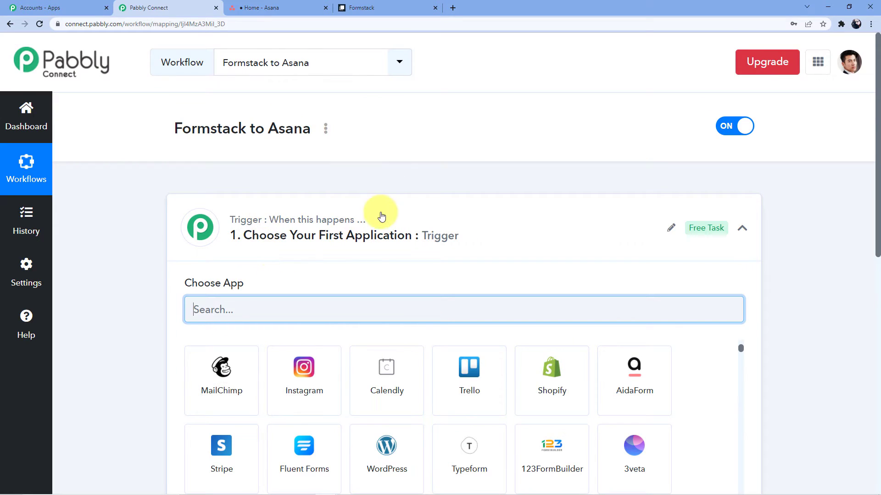
scroll(382, 216, down, 10)
scroll(270, 210, up, 9)
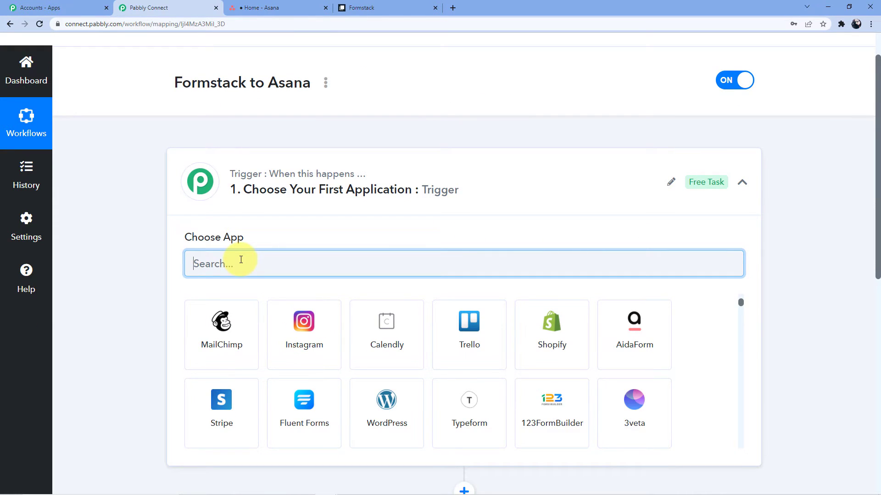
text(FormStac)
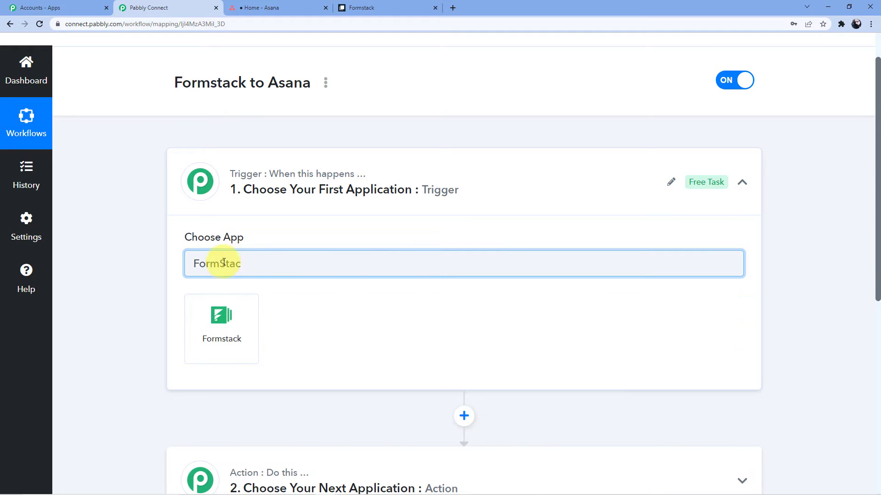
click(222, 312)
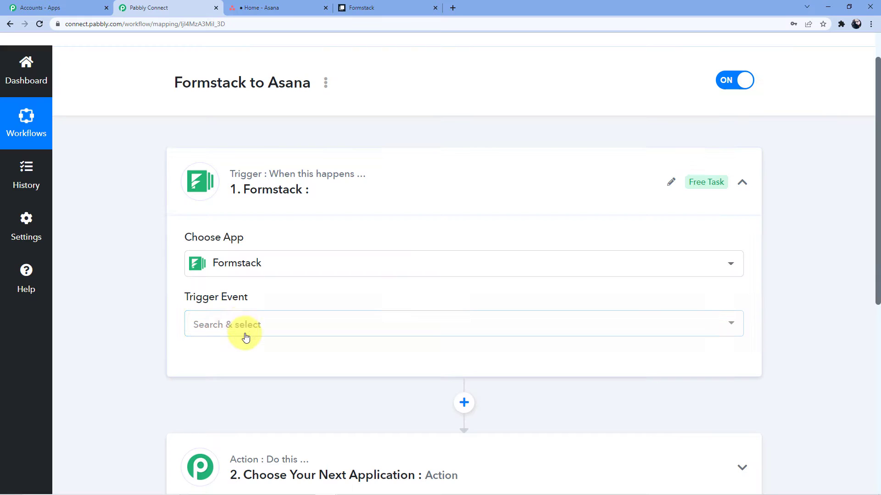
Step: Set the trigger event to New Form Submission and authorize a new Formstack connection
click(246, 337)
click(250, 384)
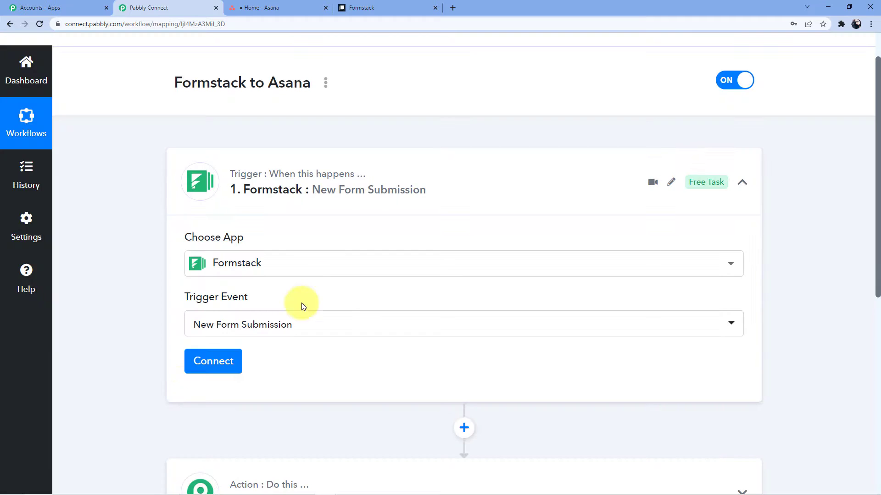
click(211, 362)
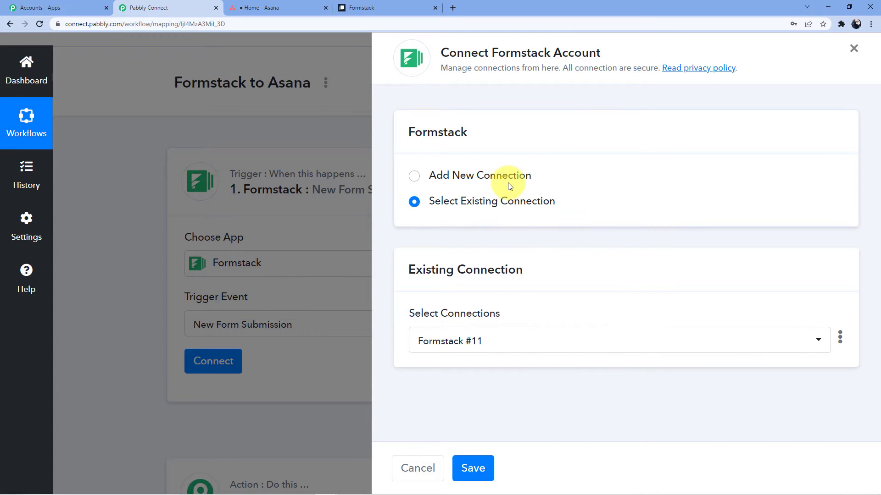
click(508, 183)
click(474, 321)
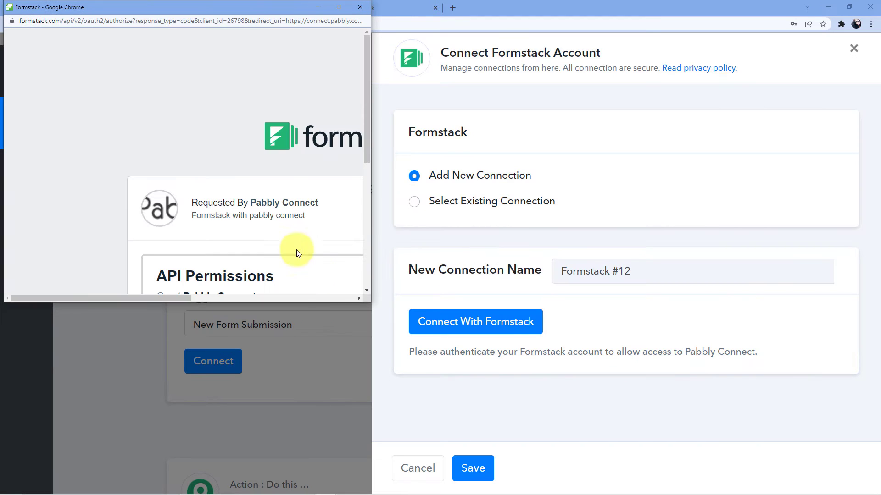
drag(365, 147, 376, 298)
drag(175, 298, 386, 298)
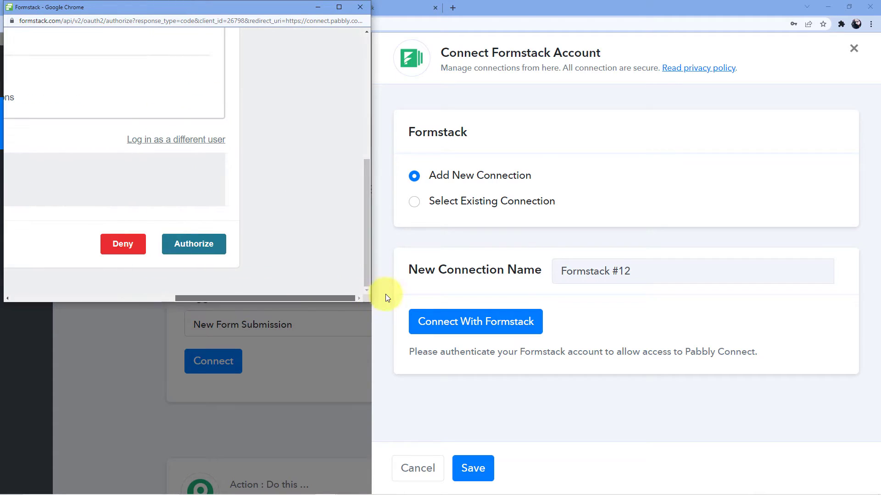
click(212, 253)
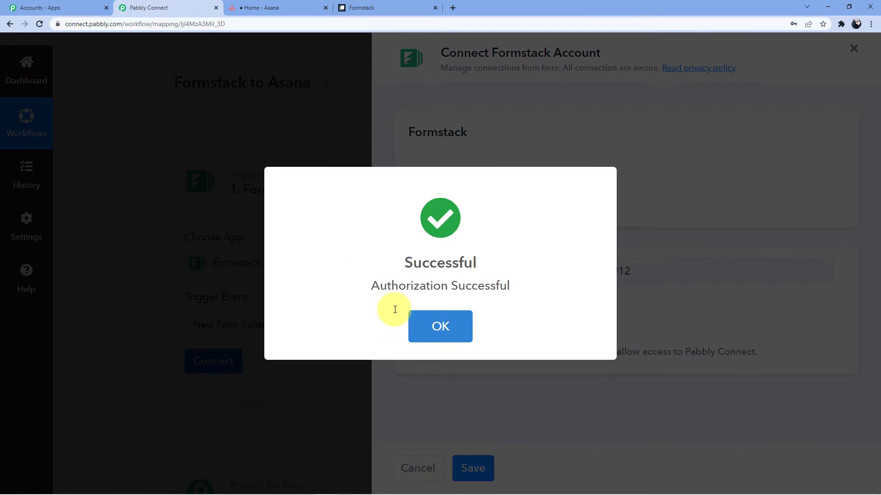
click(410, 317)
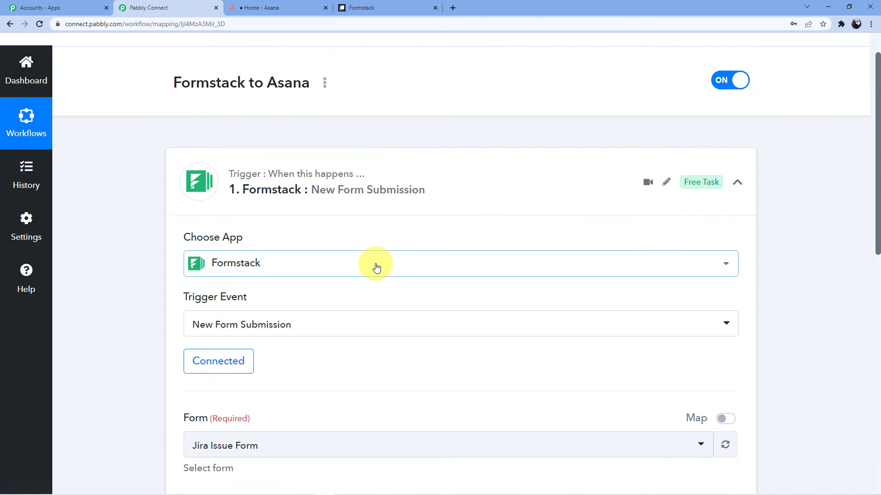
Step: Select the 'Formstack to Asana' form as the trigger's form
scroll(376, 266, down, 4)
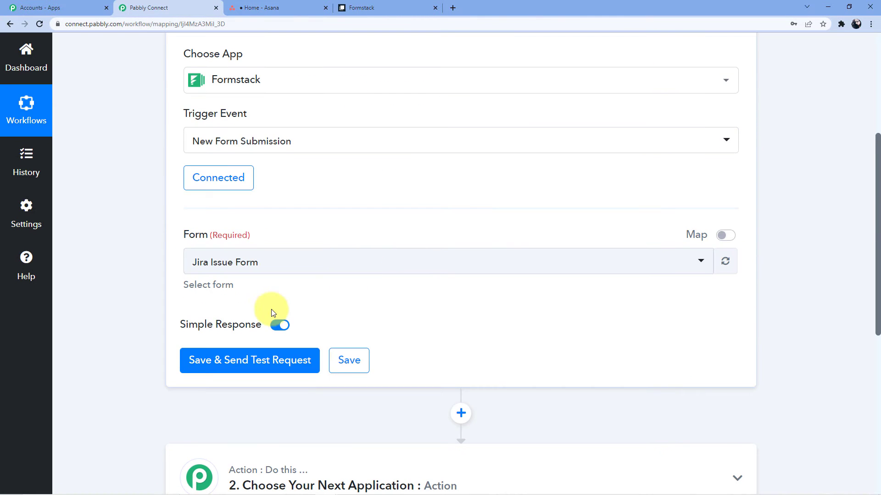
click(246, 264)
click(245, 396)
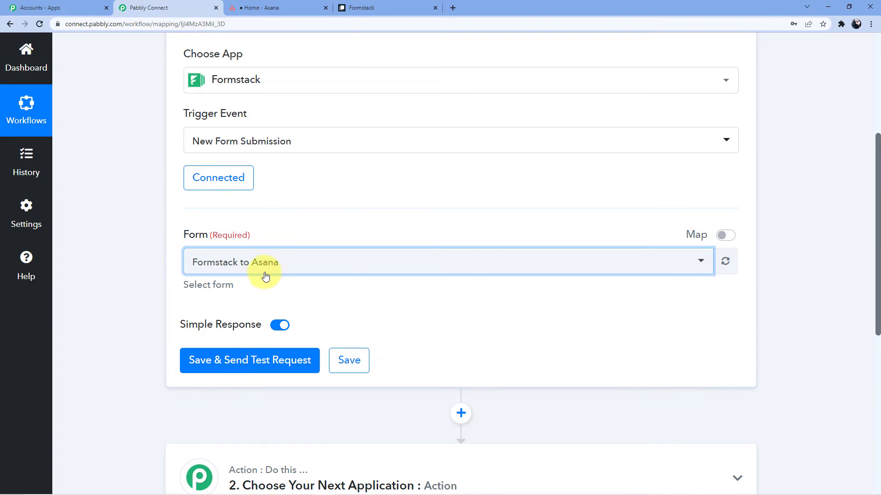
click(370, 7)
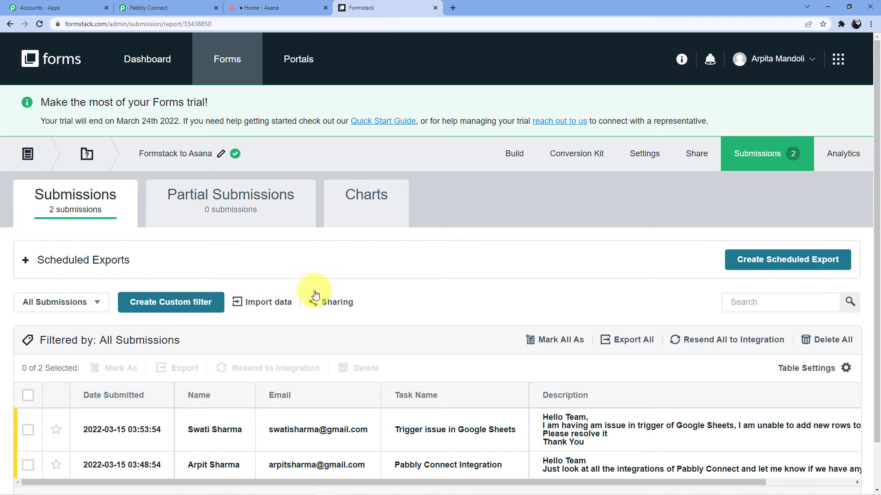
Step: View the Formstack to Asana form's submissions in Formstack, then go back to Pabbly Connect
scroll(197, 206, down, 1)
click(10, 23)
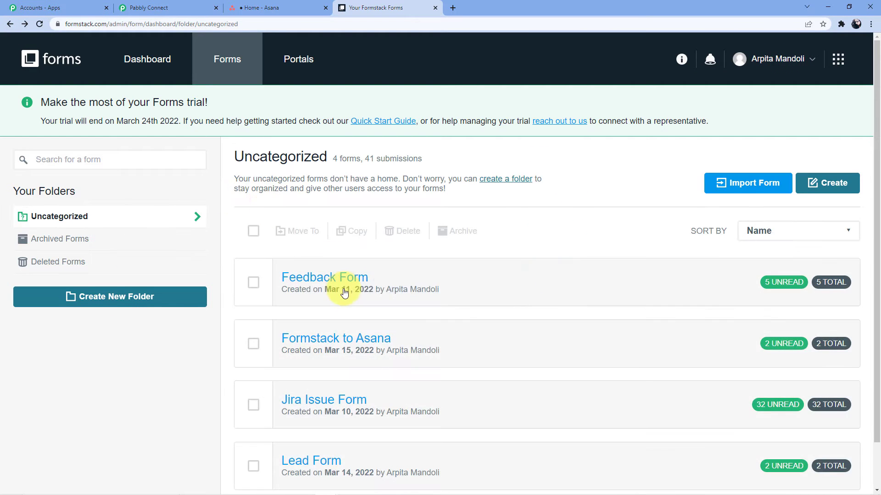
scroll(321, 275, down, 1)
click(333, 291)
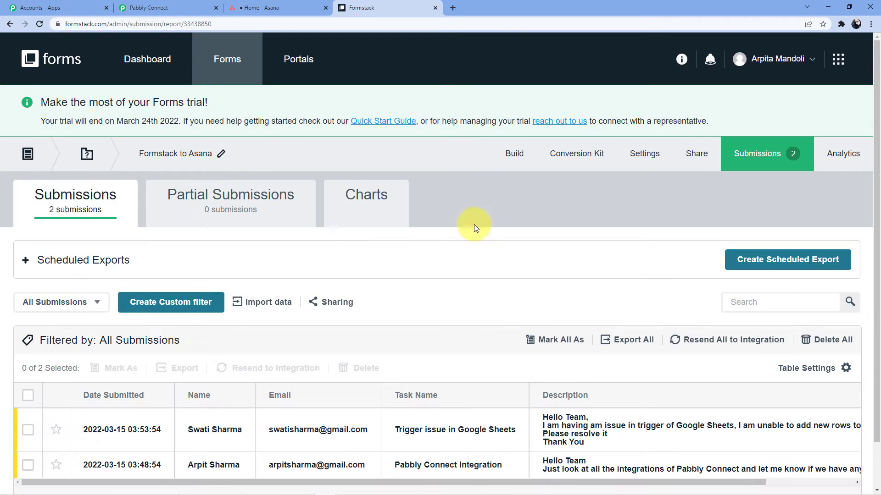
click(194, 7)
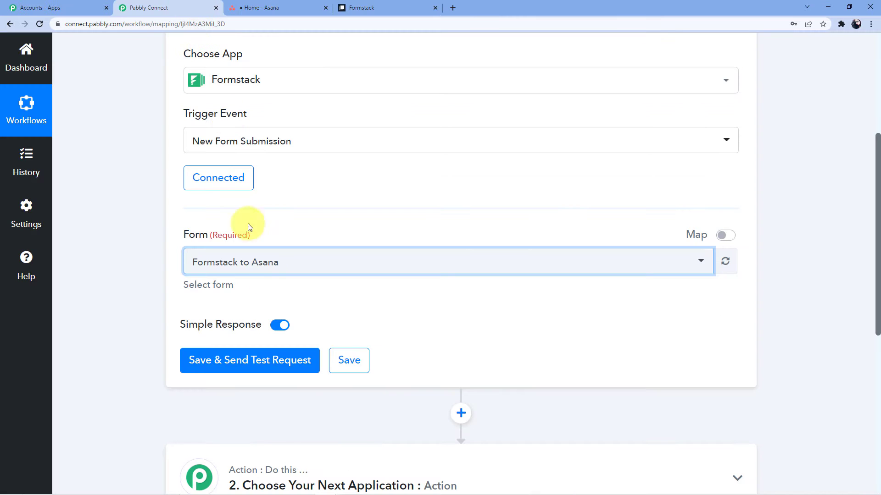
Step: Keep the Formstack to Asana form selected and save the trigger with a test request
click(252, 258)
click(255, 260)
scroll(258, 292, down, 3)
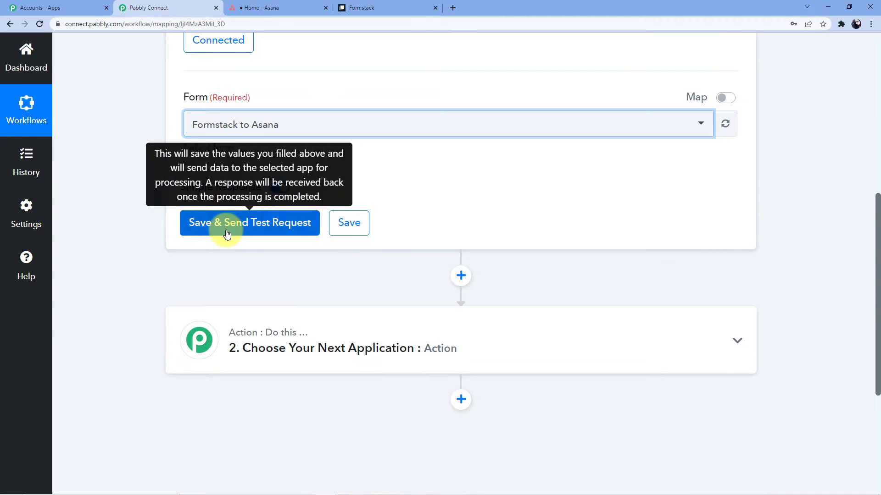
click(227, 233)
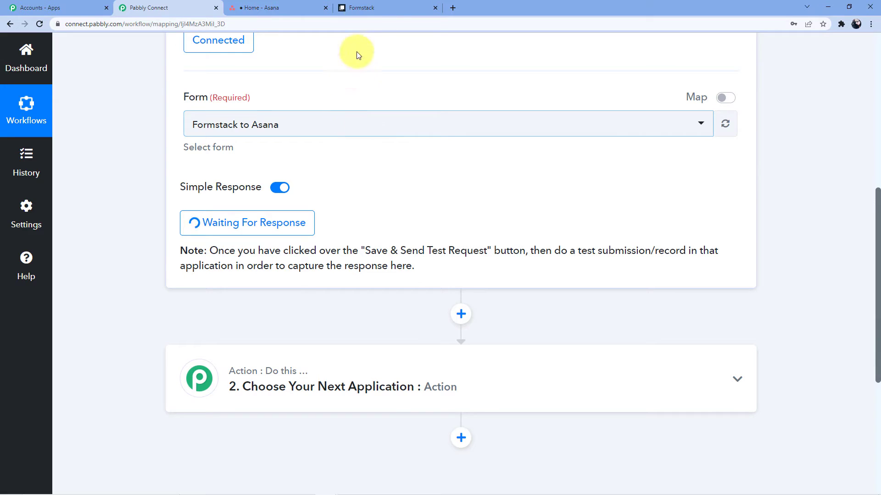
click(365, 7)
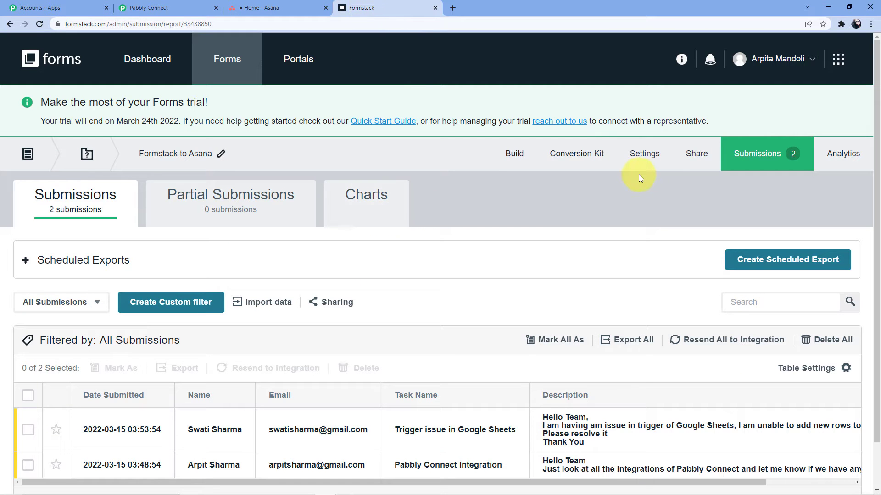
Step: From the Formstack dashboard, open the Formstack to Asana live form and focus First Name
scroll(369, 270, down, 1)
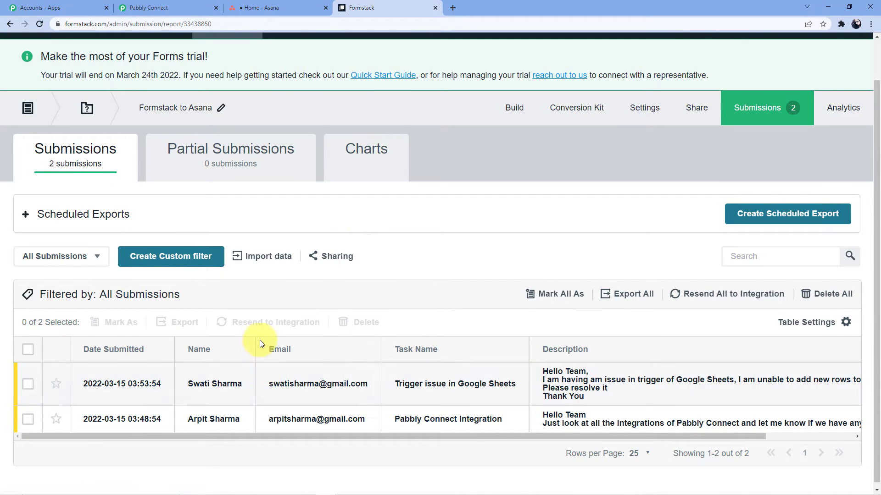
scroll(259, 343, up, 1)
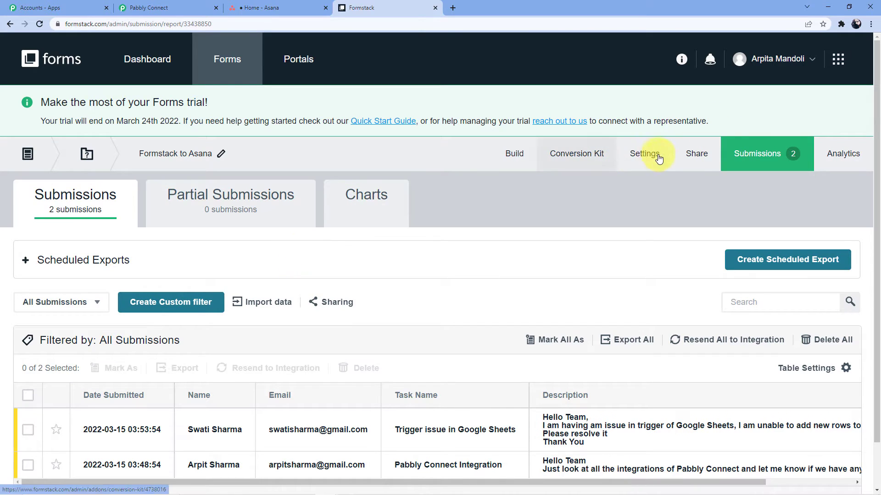
click(137, 68)
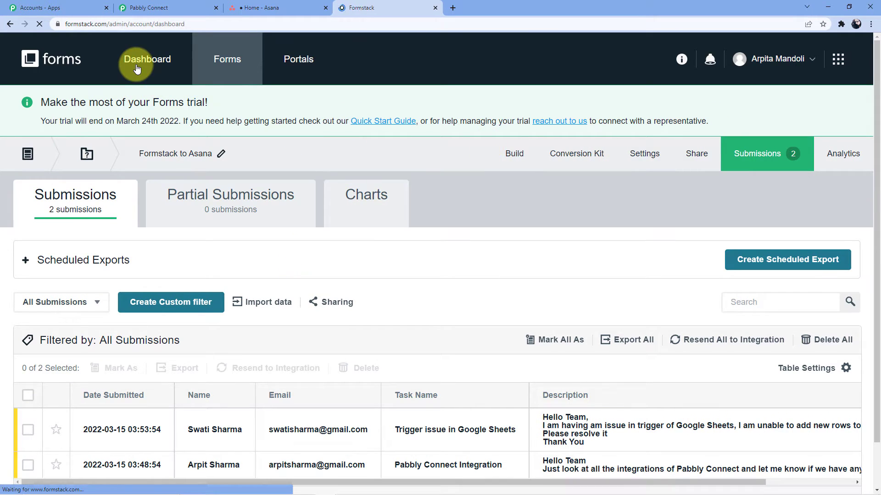
scroll(287, 304, down, 8)
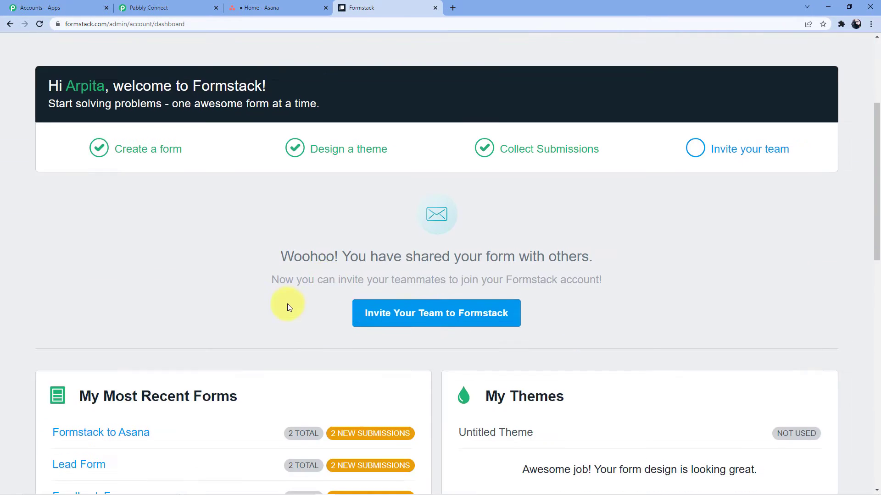
click(119, 249)
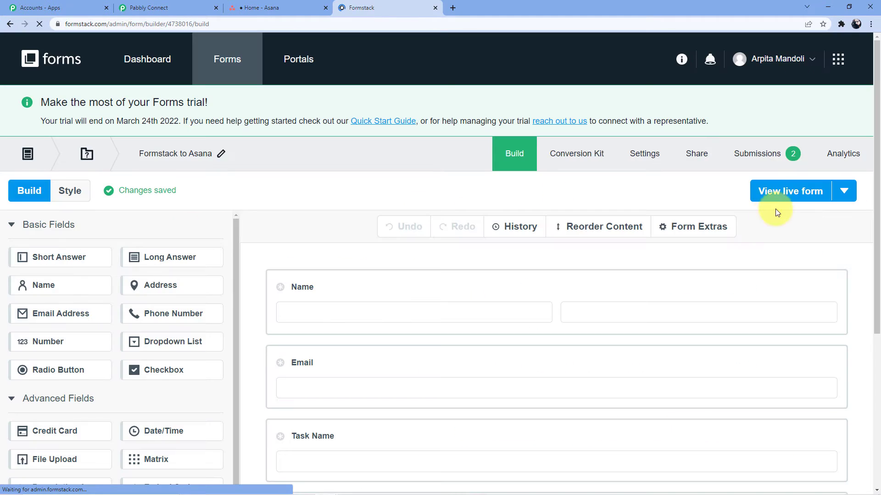
click(775, 197)
click(308, 120)
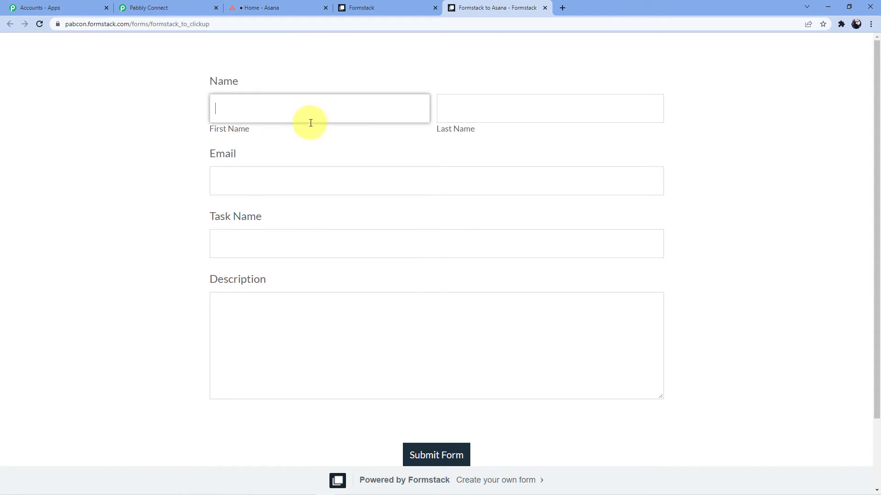
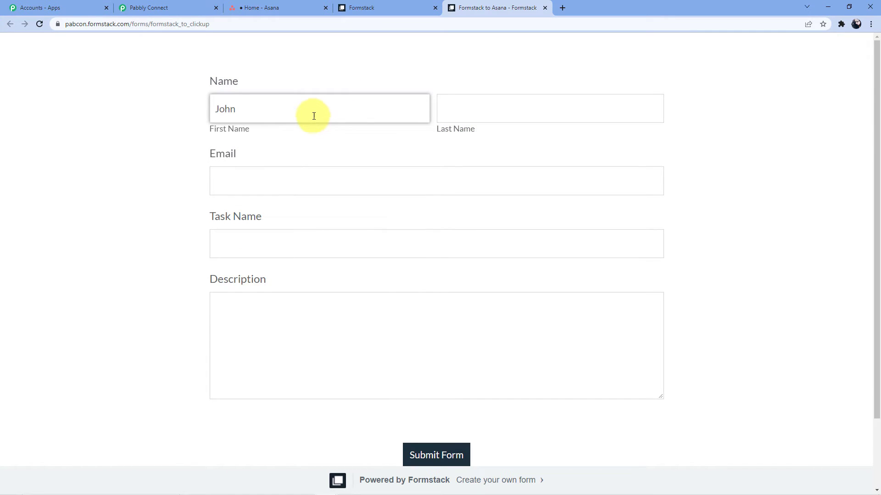
Step: Fill in the person's first name, last name and e-mail address on the form
click(463, 105)
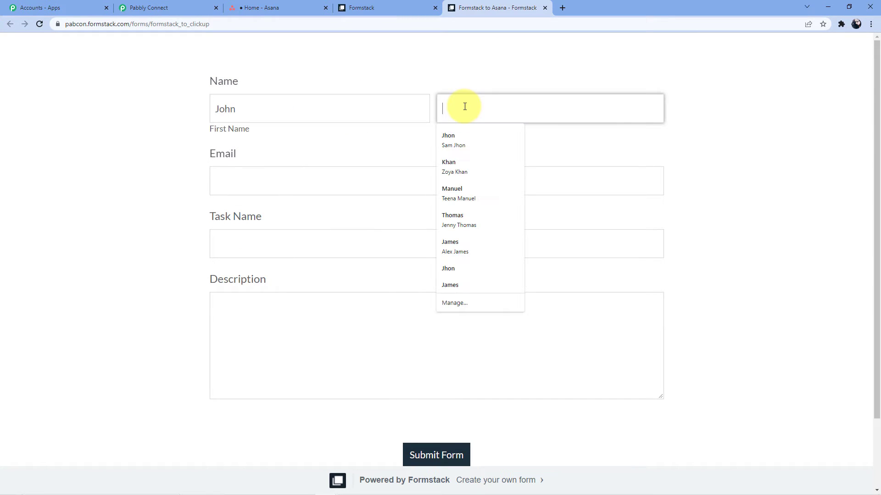
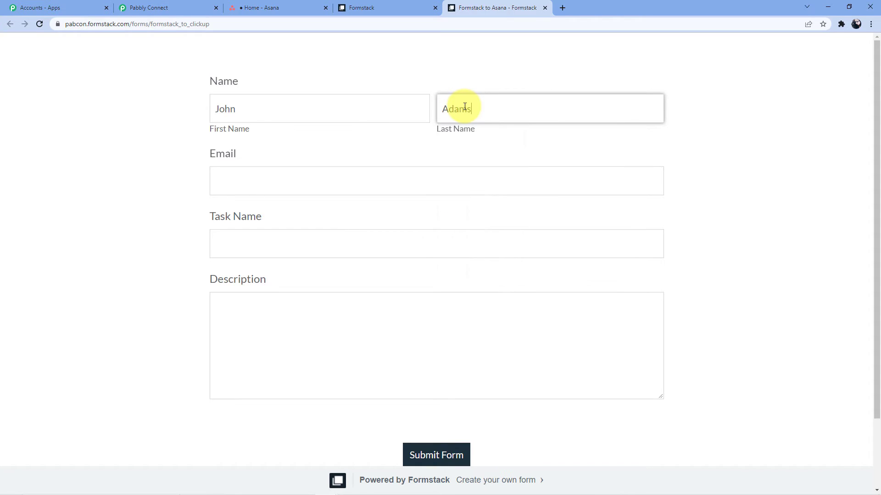
click(321, 172)
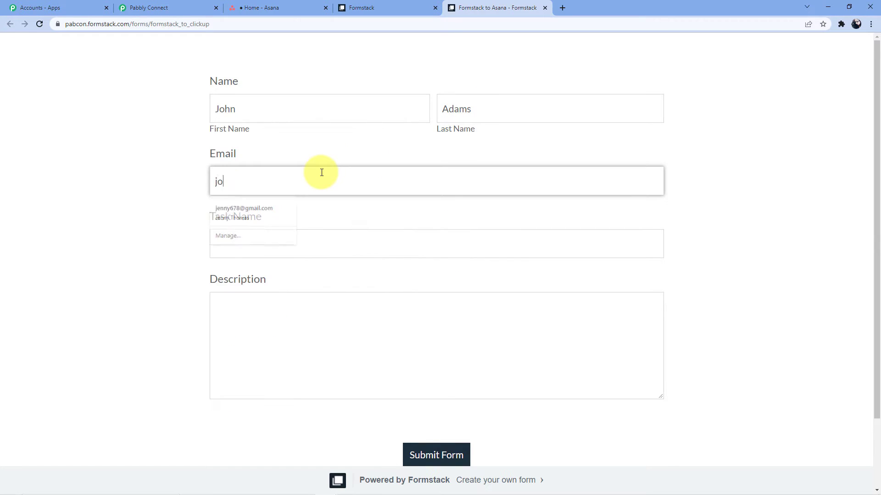
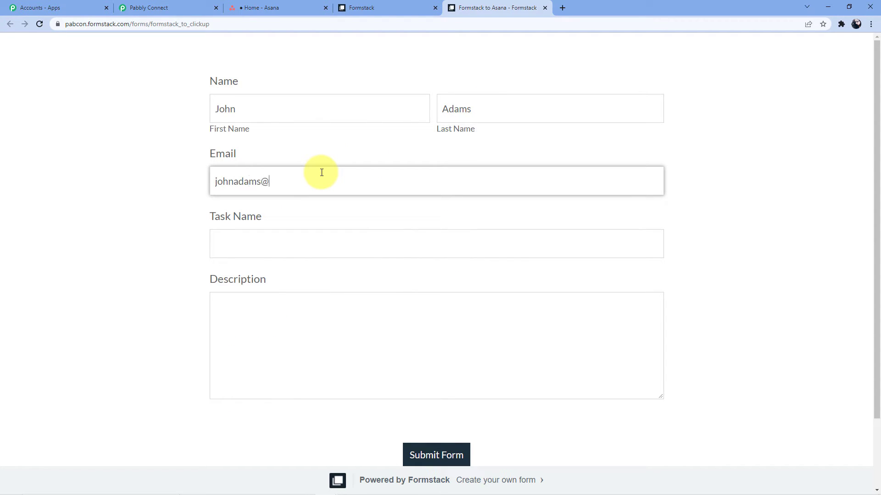
Step: Enter task name 'Pabbly Connect integration' and an issue description, then submit the form
click(249, 238)
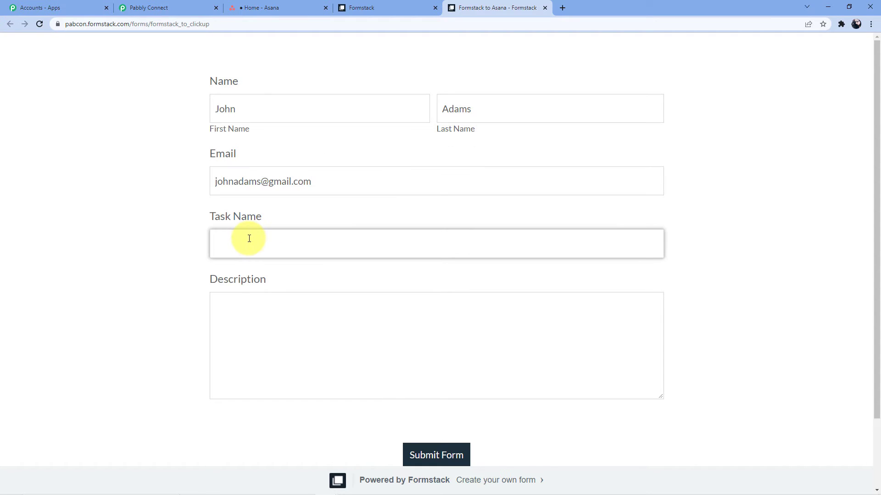
text(Pabbly Connect integrastion)
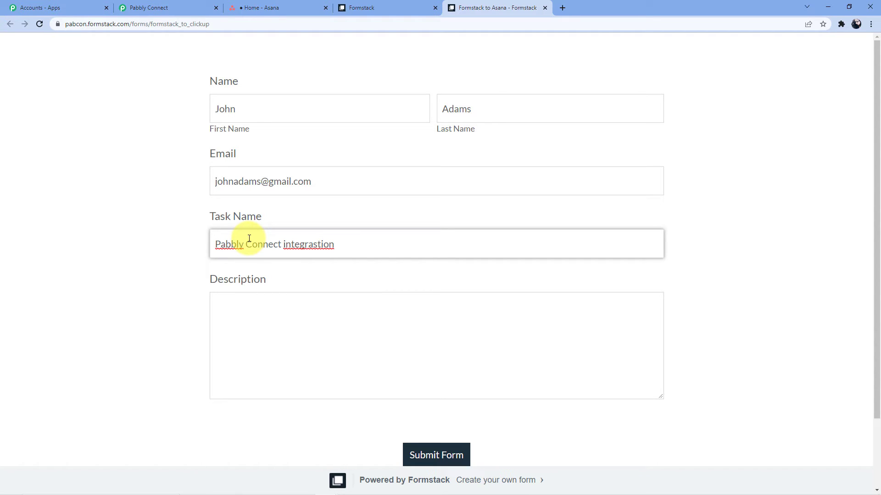
key(BackSpace)
click(316, 241)
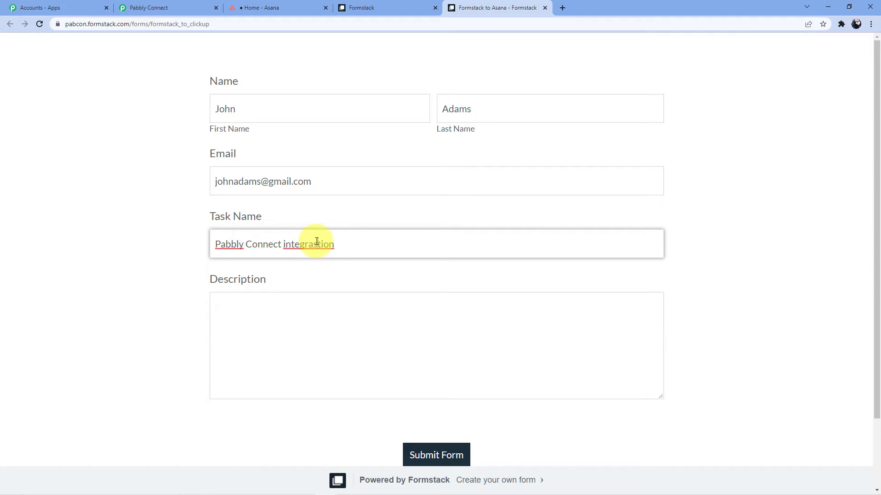
key(BackSpace)
click(275, 341)
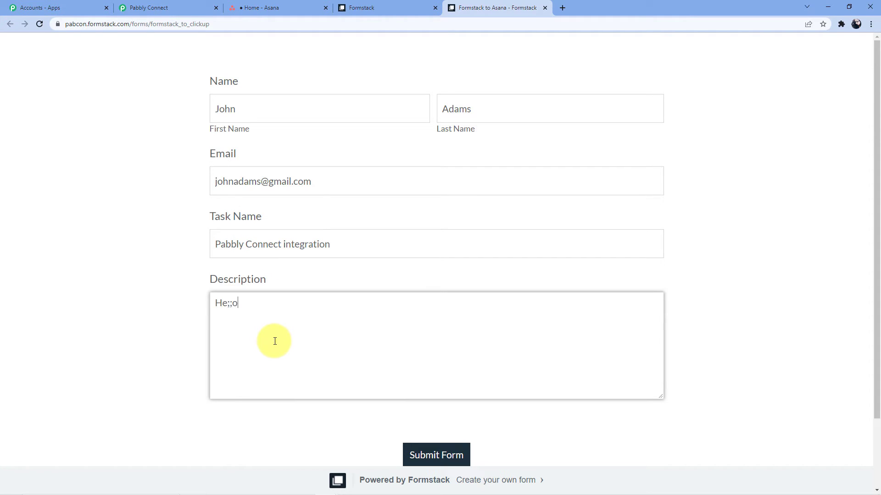
text(Hello )
text(I am)
text( facing an issu)
text(e in integratio)
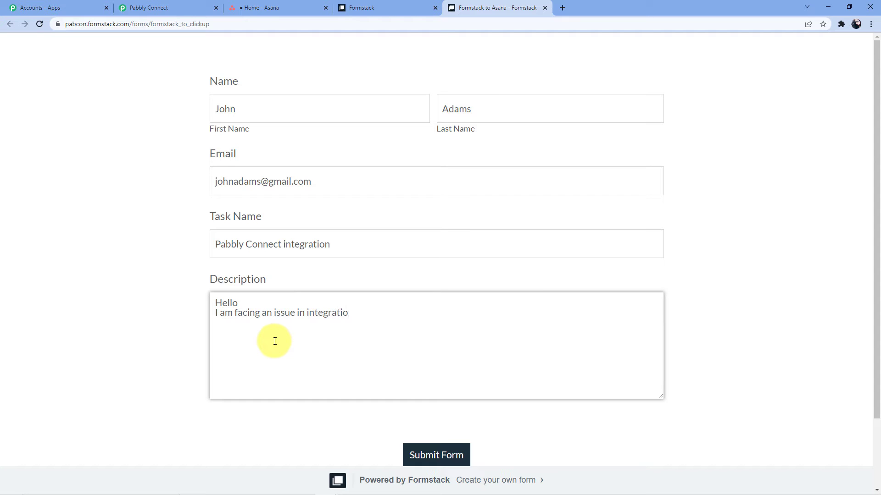
text(n between Google Sheets to Gm)
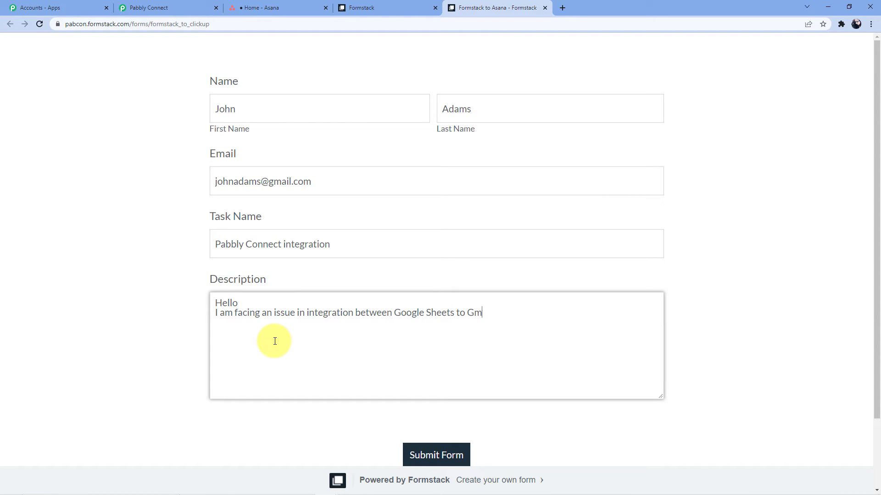
text(ail Please )
text(resolve it )
text(Thank )
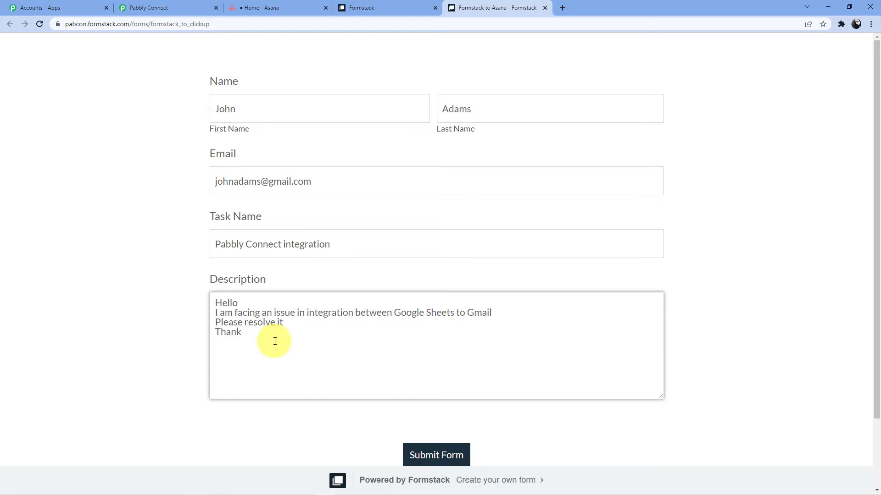
text(You)
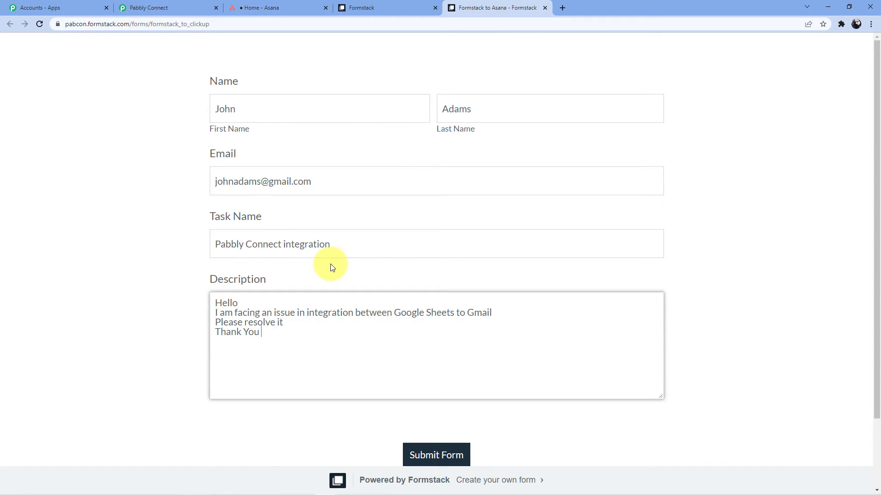
scroll(333, 268, down, 2)
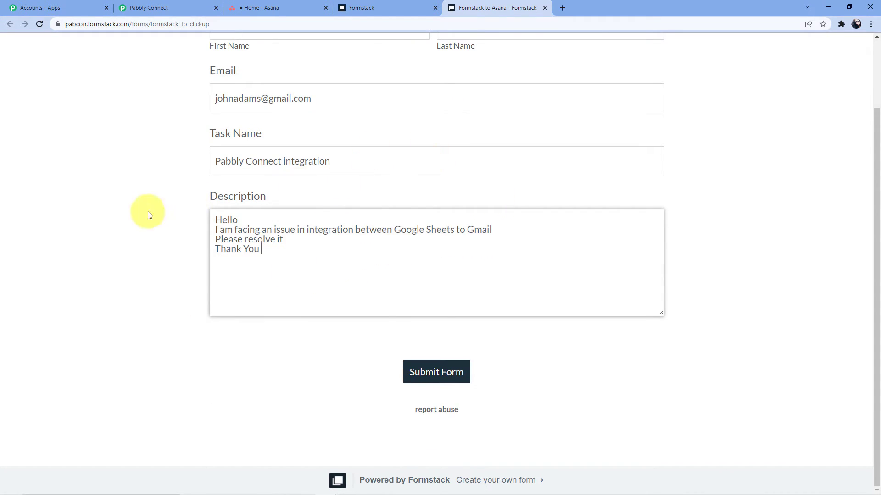
click(426, 371)
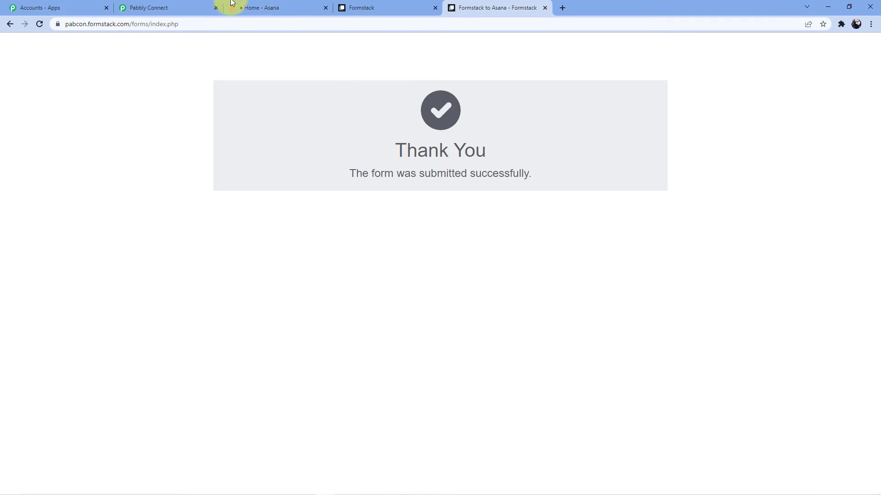
Step: Review the captured name, e-mail, task name and full description under Response Received
click(163, 5)
scroll(430, 205, down, 4)
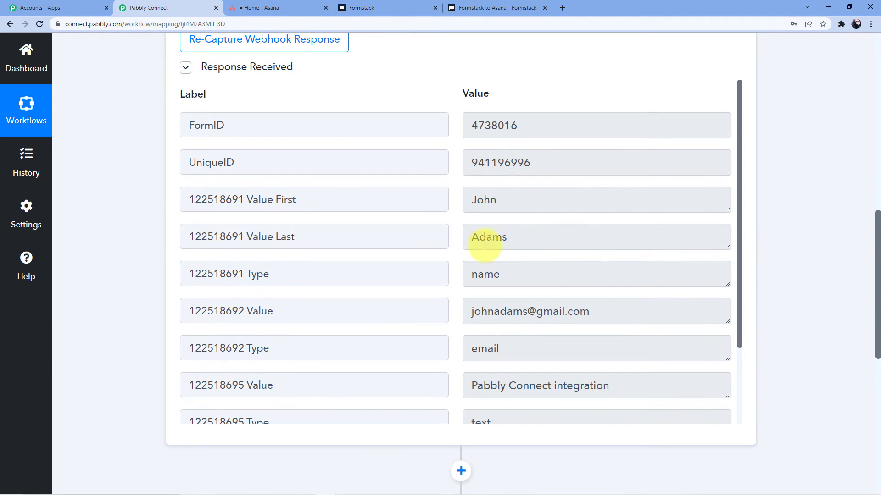
scroll(483, 243, down, 1)
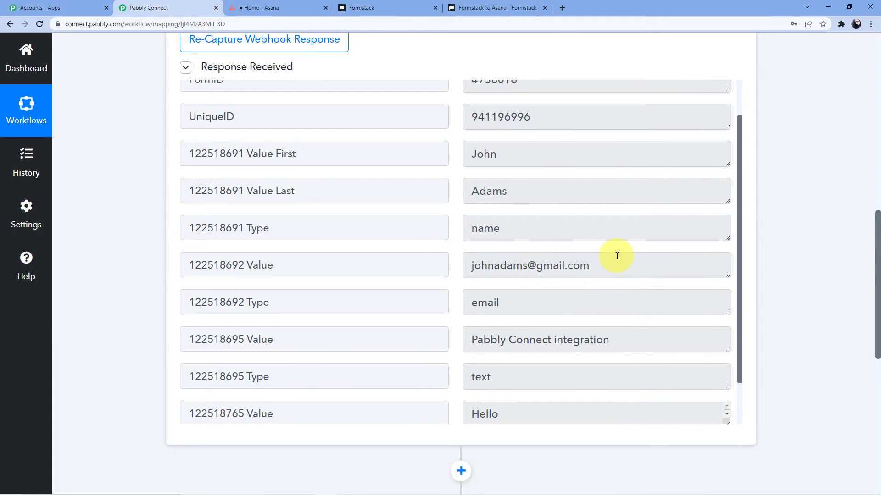
scroll(616, 256, down, 1)
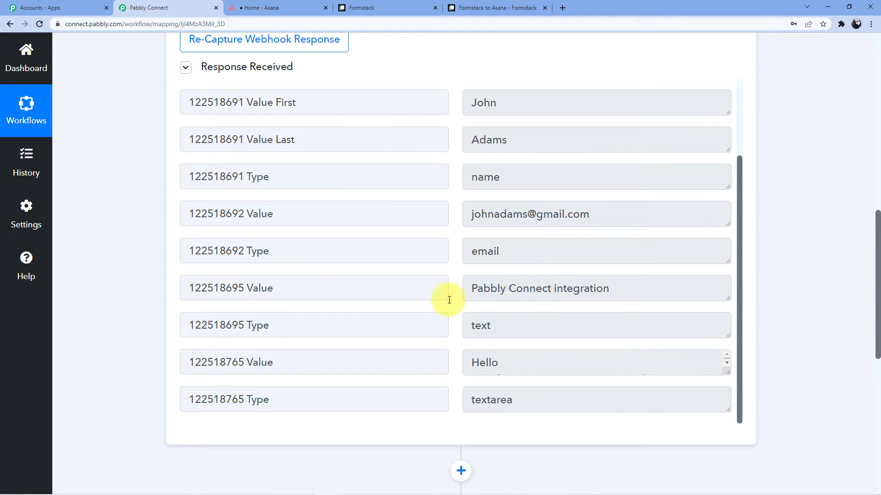
scroll(449, 300, down, 2)
drag(734, 286, 729, 339)
scroll(810, 216, down, 4)
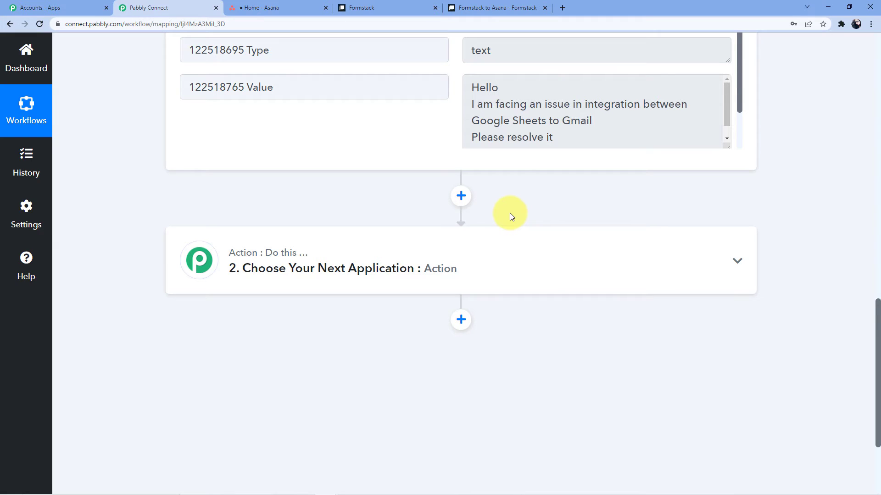
Step: Choose Asana as the action app with Create a Task as the action event
click(337, 270)
click(248, 344)
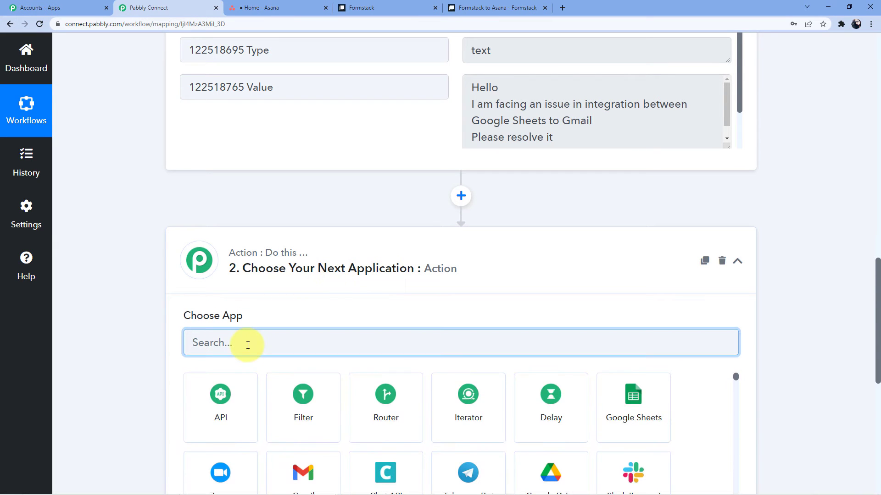
text(Asana)
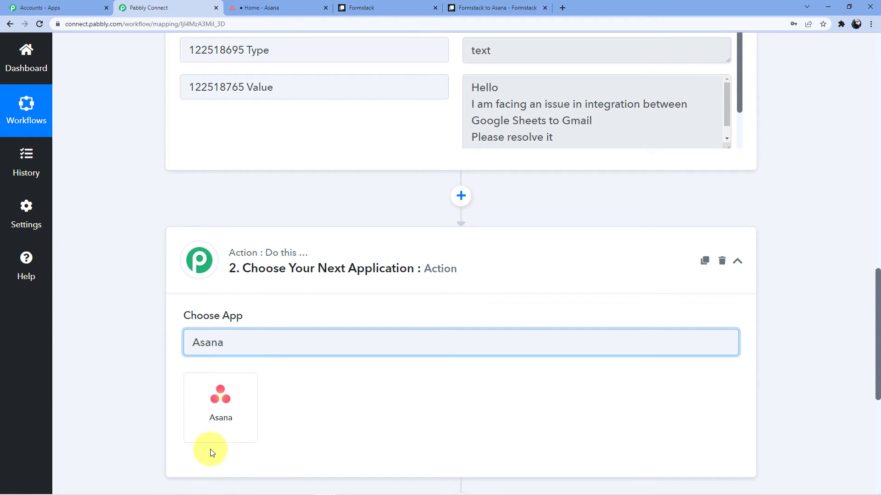
click(228, 410)
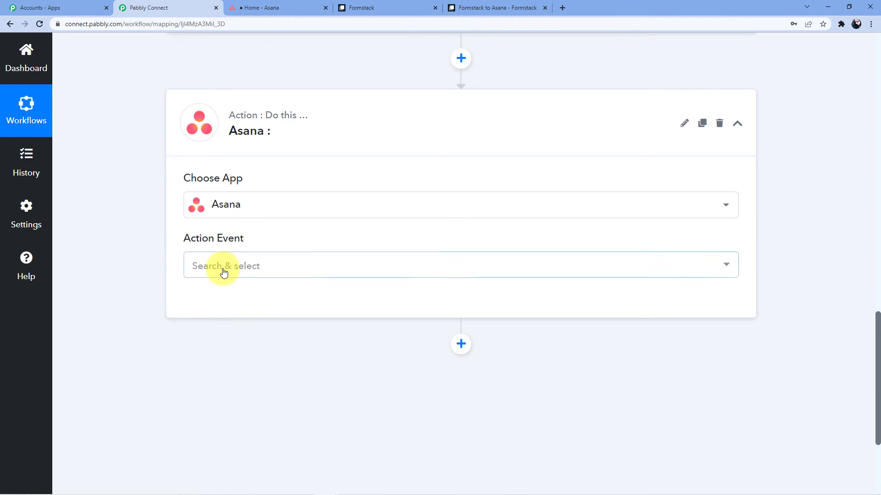
click(223, 272)
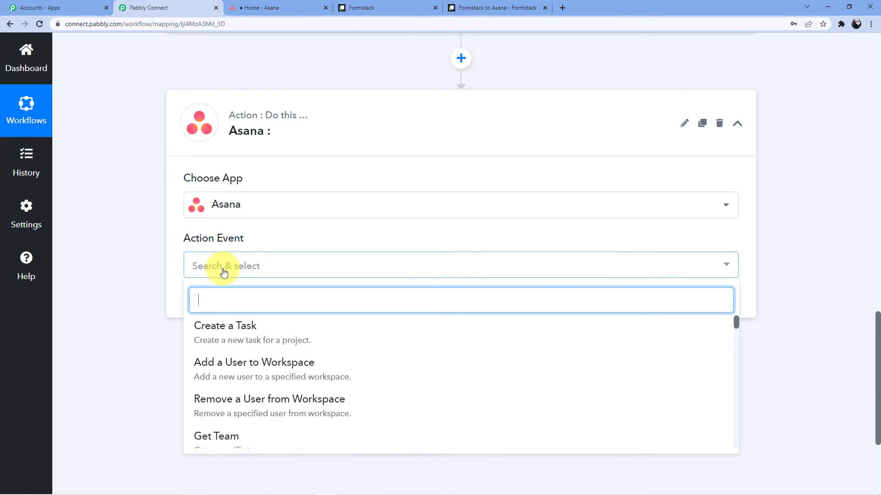
click(258, 324)
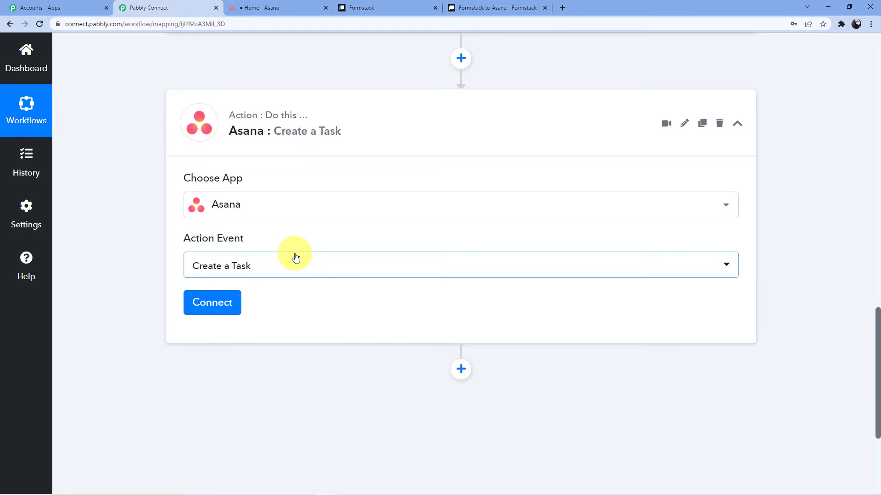
Step: Add and authorize a new Asana connection for the action step
scroll(257, 262, down, 1)
click(204, 266)
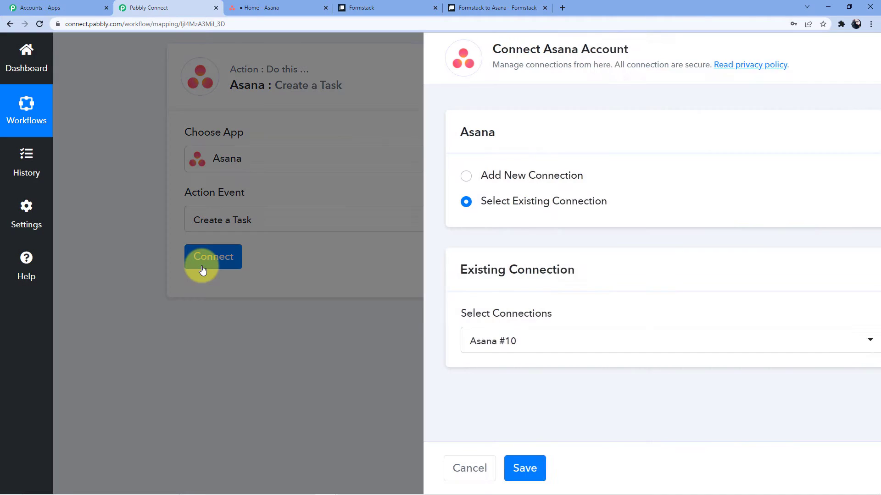
click(478, 176)
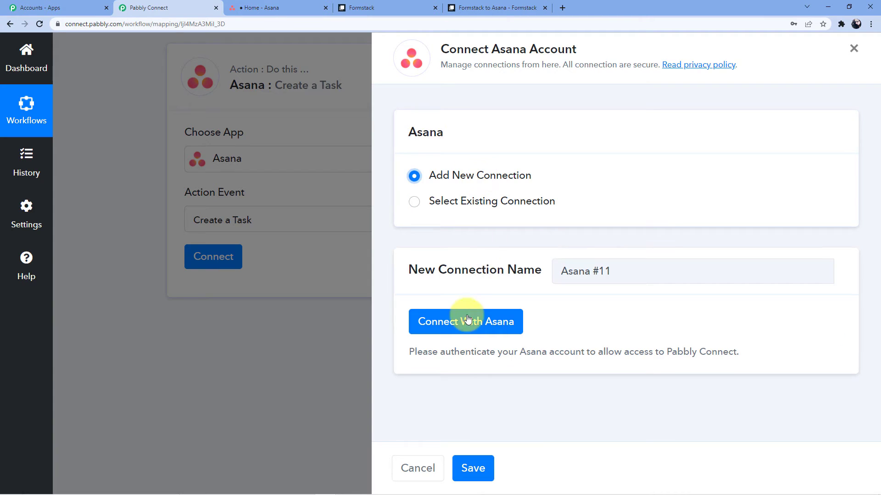
click(474, 321)
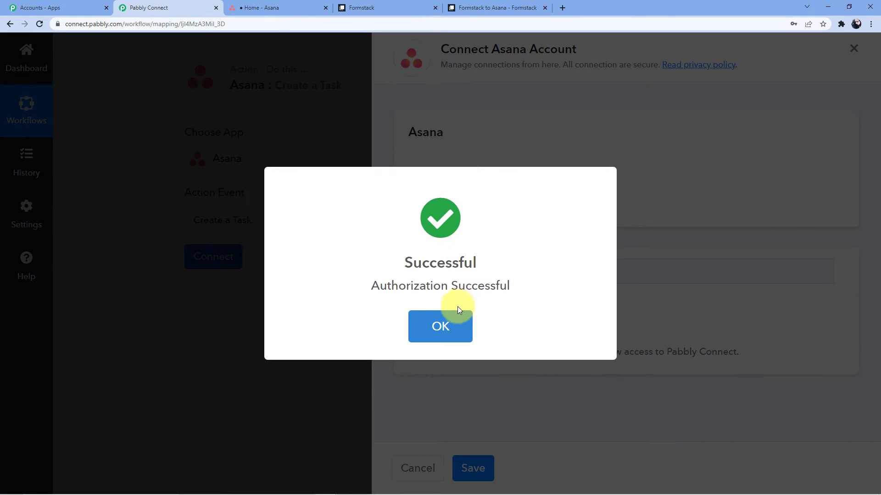
click(449, 316)
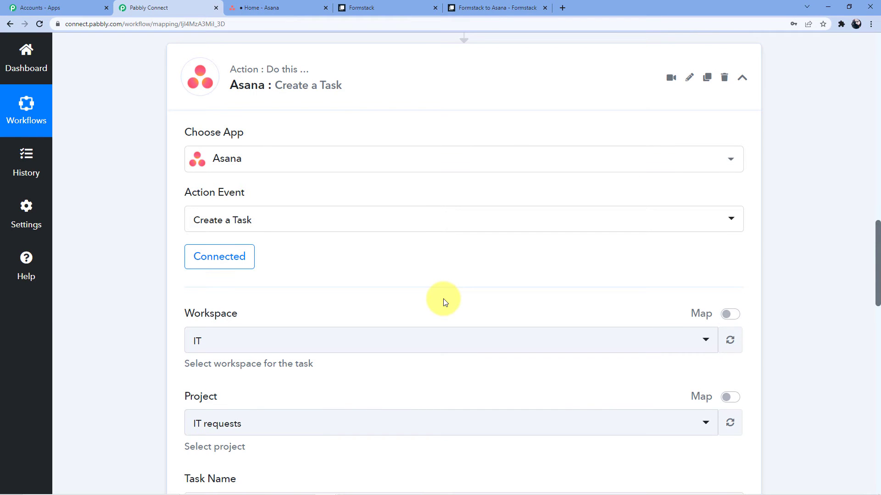
Step: Select the IT workspace for the Asana task, checking it against Asana
scroll(317, 265, down, 1)
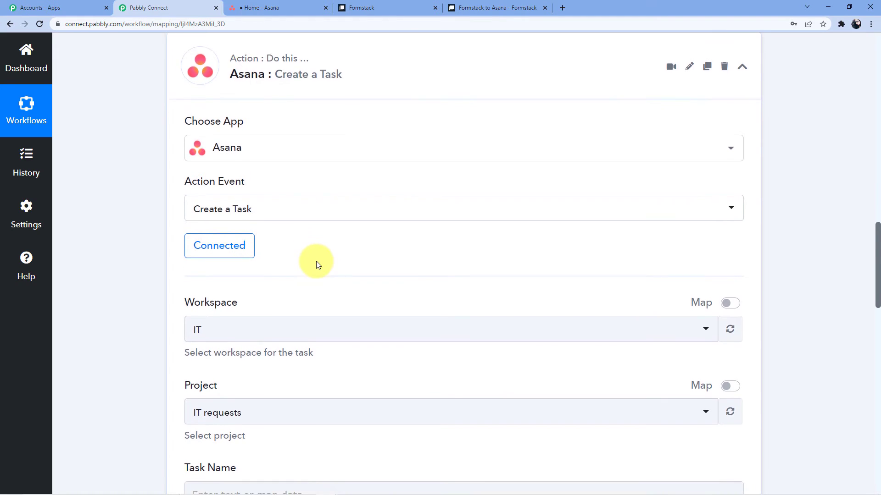
scroll(317, 265, down, 4)
click(225, 156)
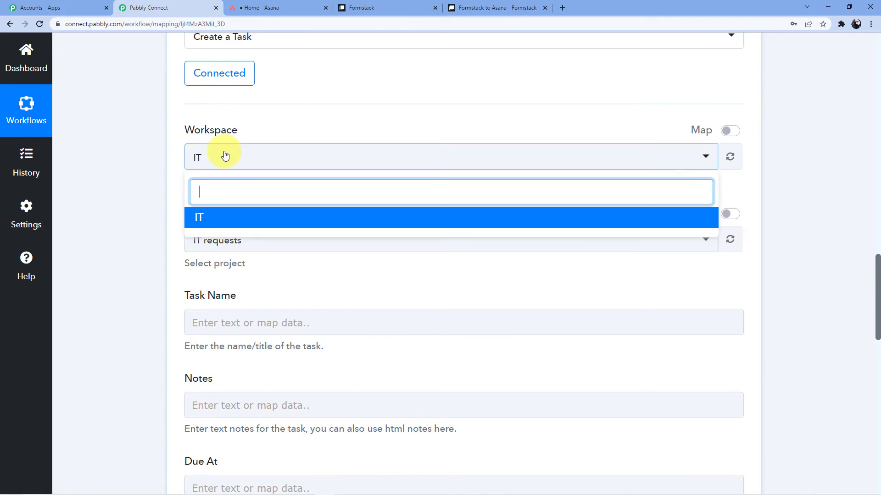
click(222, 218)
click(302, 8)
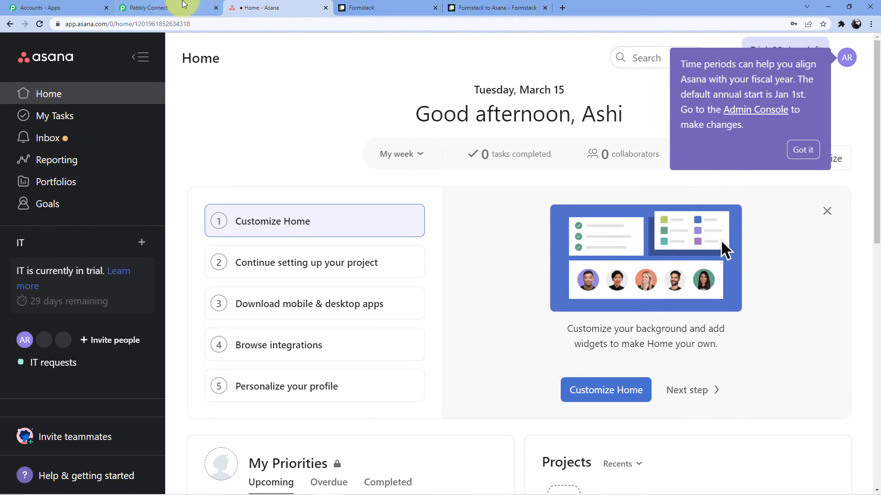
click(182, 4)
Step: Select the IT requests project, comparing it with the Asana project board
scroll(216, 157, down, 1)
click(218, 160)
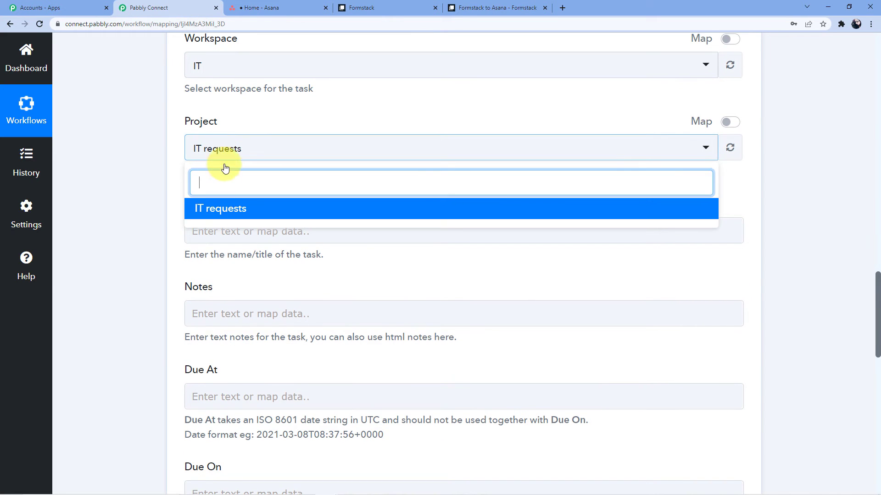
click(226, 212)
click(275, 3)
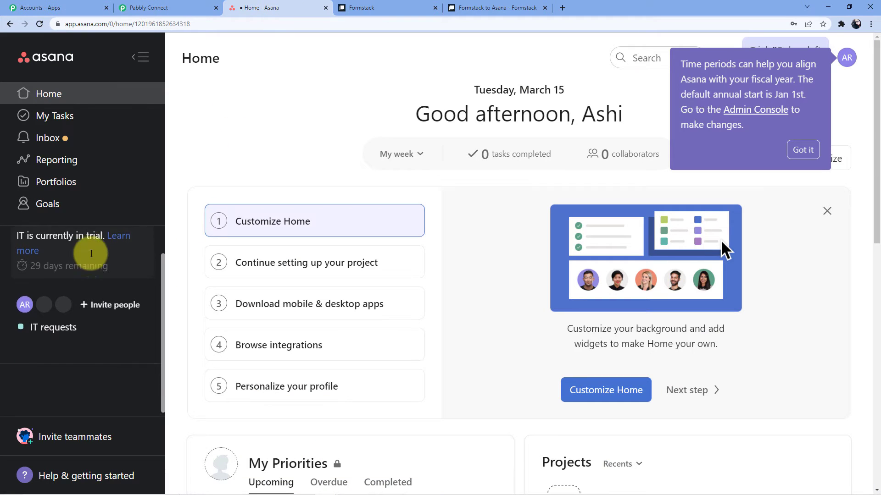
click(58, 326)
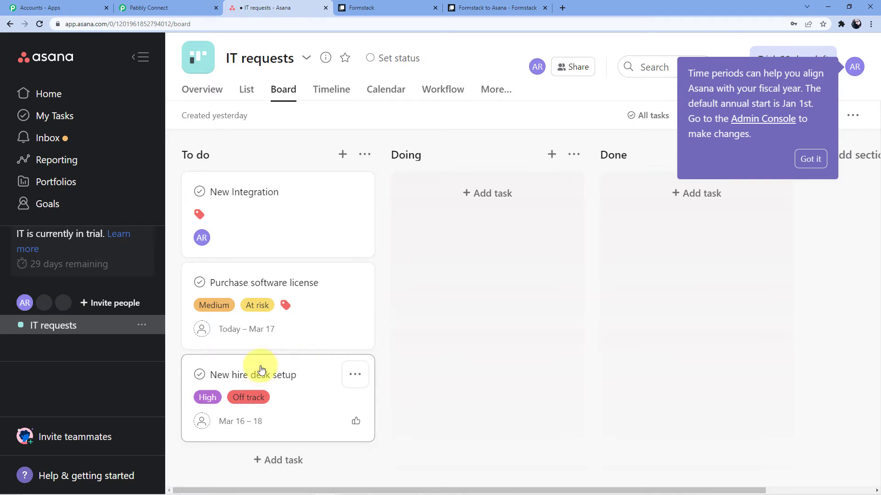
click(182, 4)
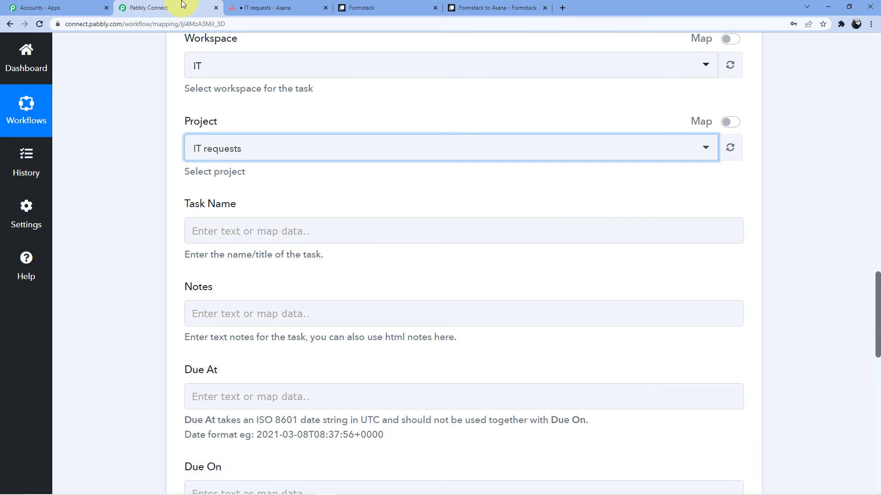
click(286, 191)
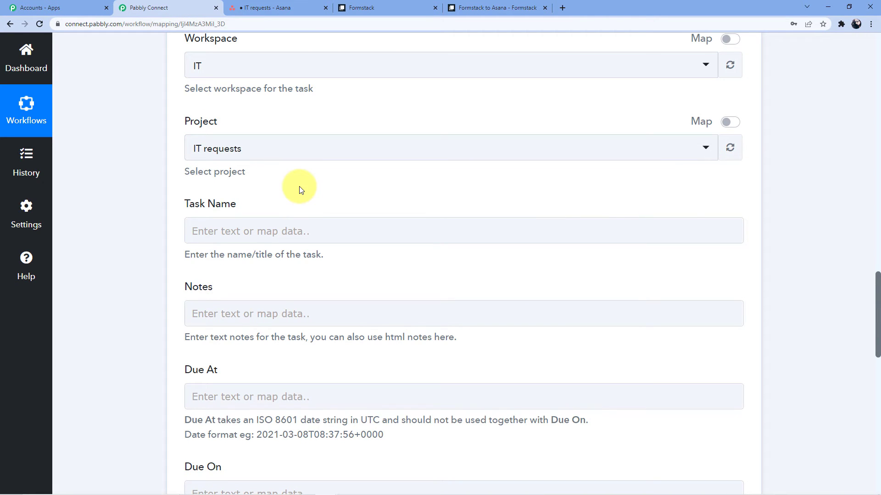
scroll(353, 240, up, 14)
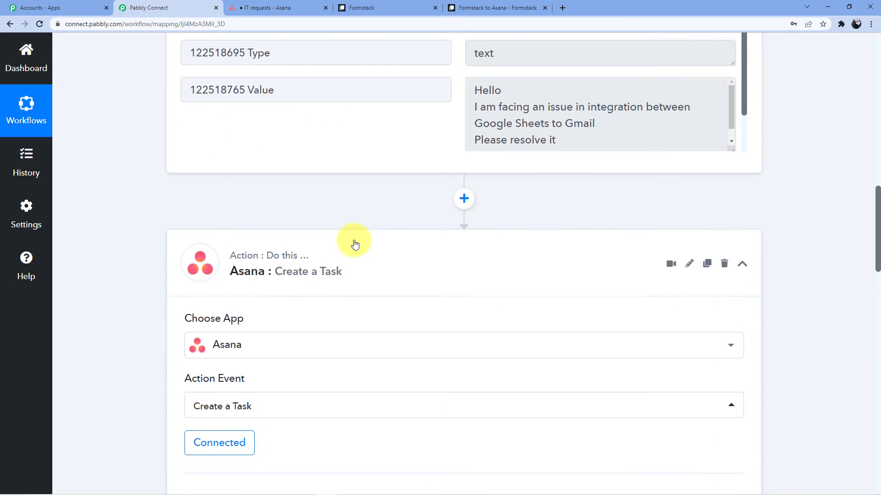
scroll(139, 203, down, 12)
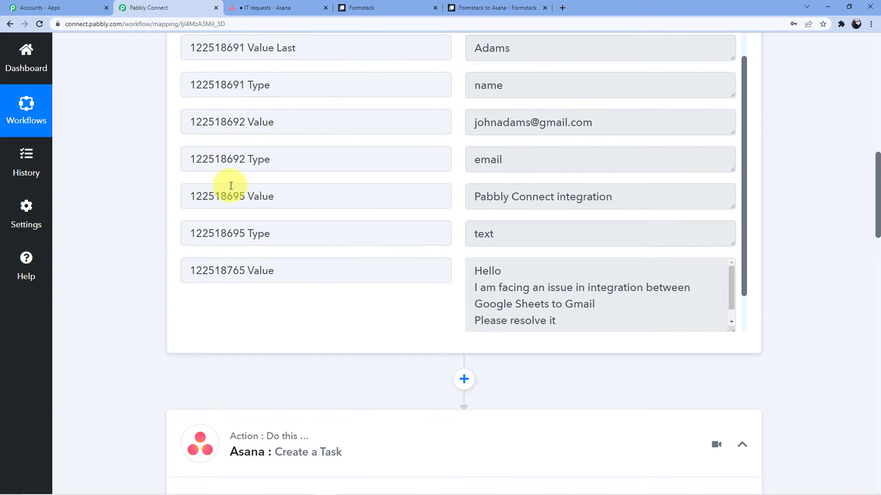
scroll(321, 213, down, 4)
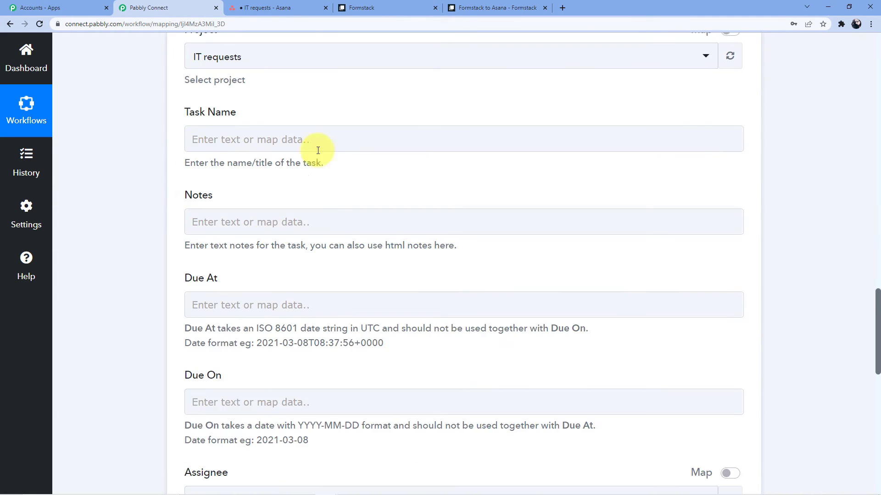
Step: Map Task Name to the Formstack 'Pabbly Connect integration' submission value
click(228, 139)
click(225, 225)
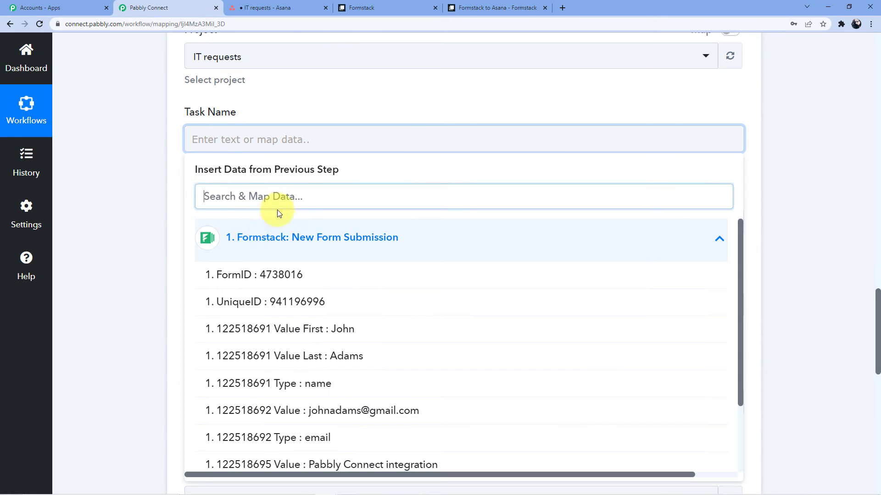
scroll(222, 211, down, 5)
click(374, 234)
Step: Map Notes to the submitted Formstack message text
click(134, 143)
scroll(191, 189, down, 2)
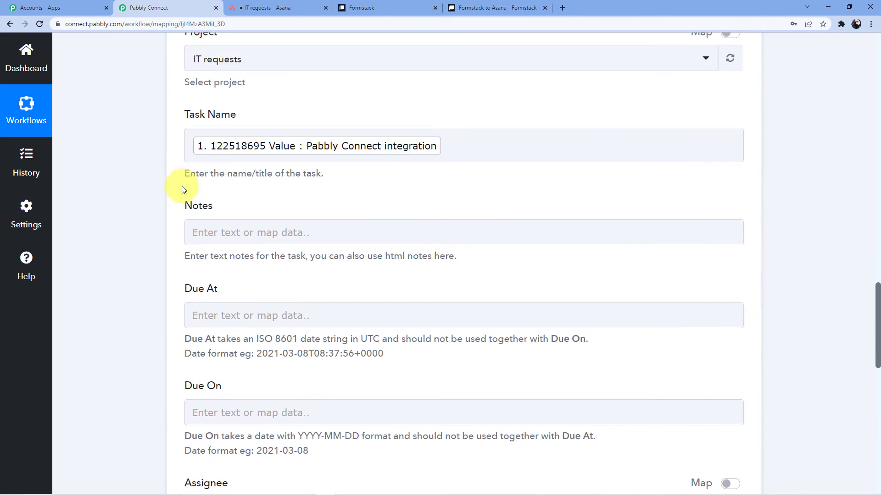
click(212, 197)
scroll(199, 197, down, 2)
click(220, 203)
scroll(311, 243, down, 2)
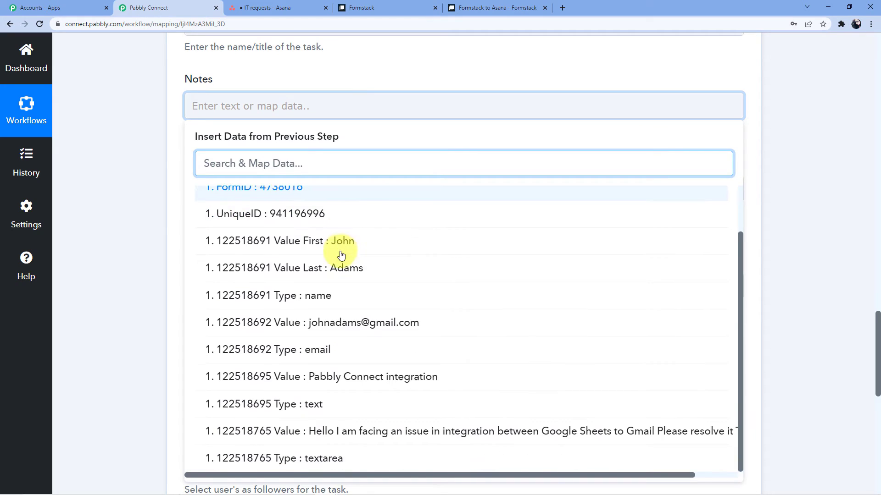
click(417, 436)
scroll(125, 227, down, 3)
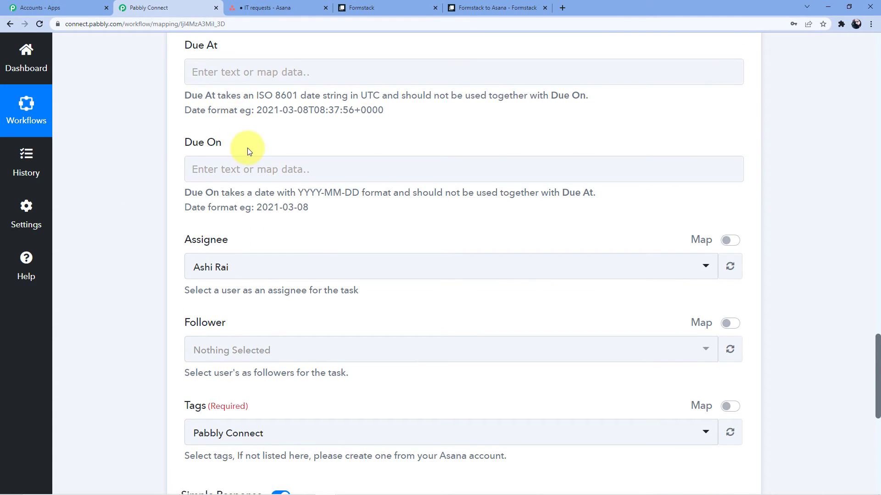
scroll(246, 148, down, 4)
Step: Assign the task to the only listed member and tag it Pabbly Connect
click(247, 91)
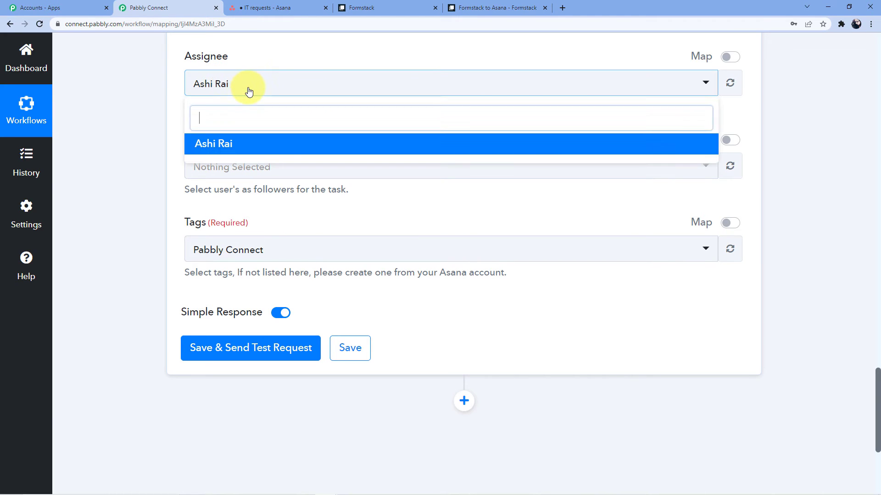
click(234, 146)
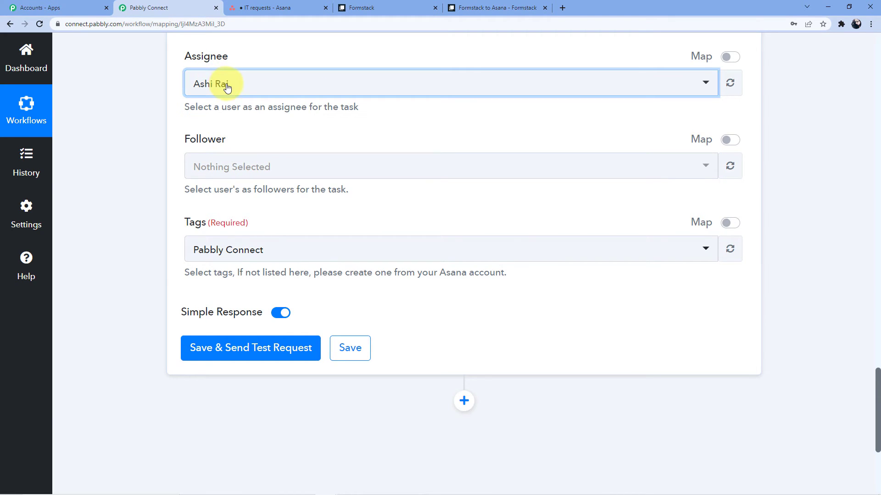
click(227, 87)
click(232, 144)
click(255, 87)
click(224, 144)
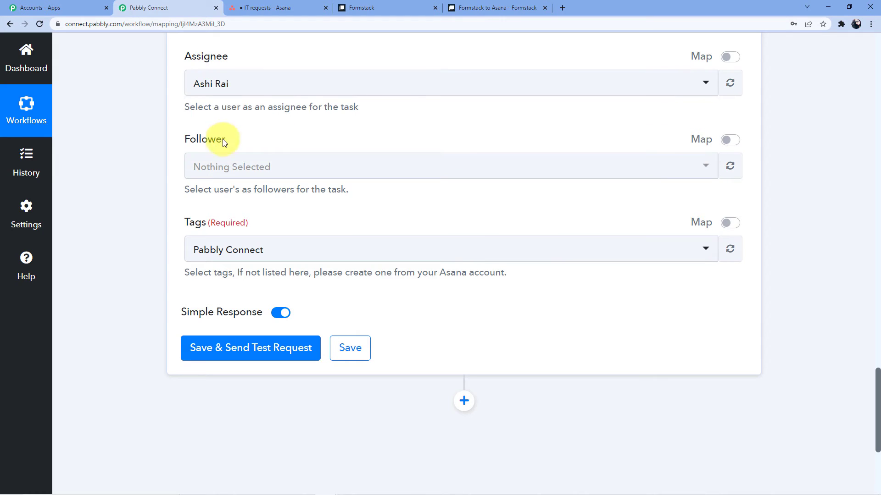
click(269, 8)
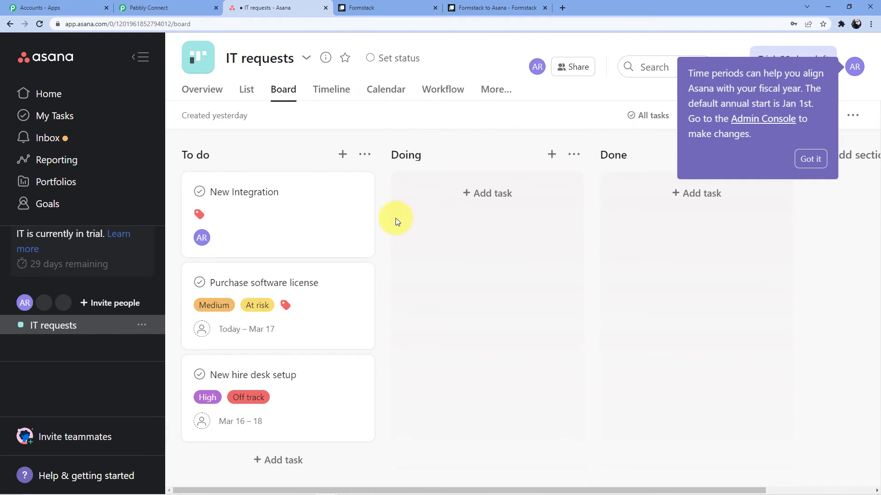
click(162, 8)
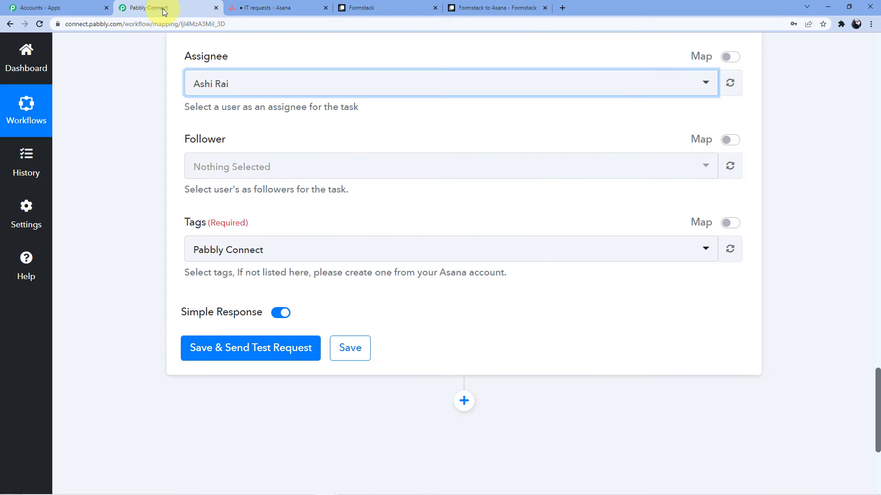
click(261, 7)
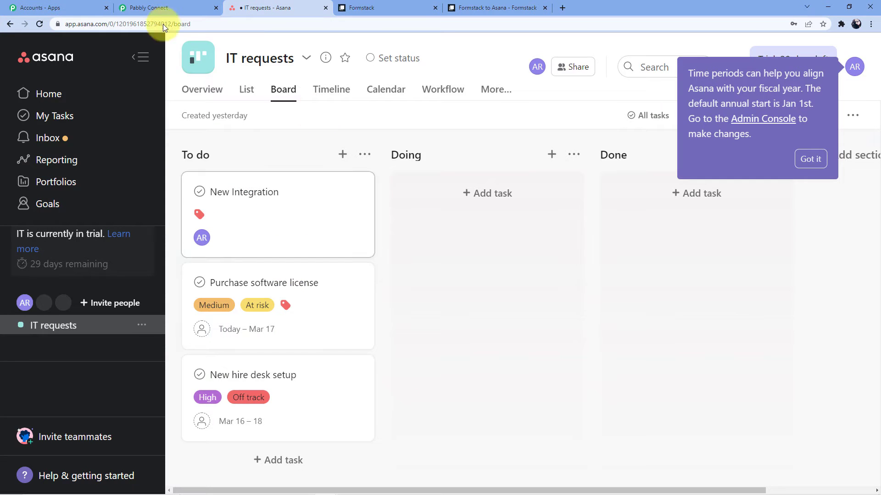
click(155, 5)
scroll(243, 129, down, 2)
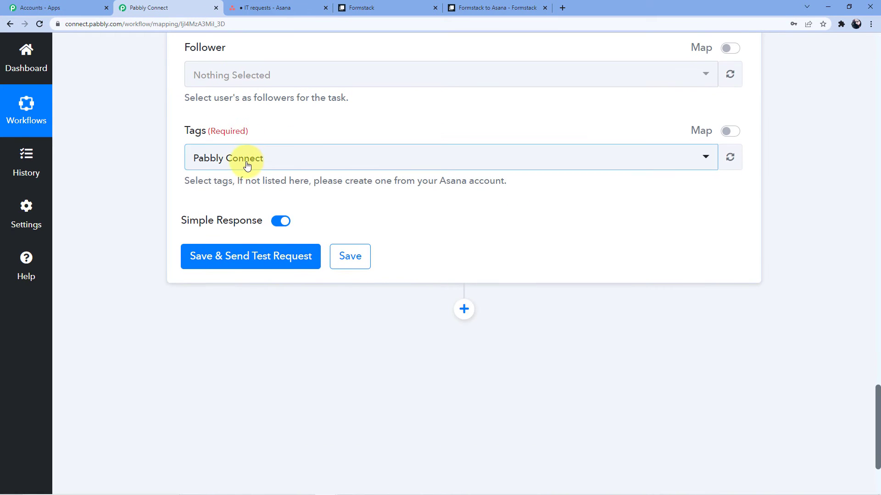
click(225, 158)
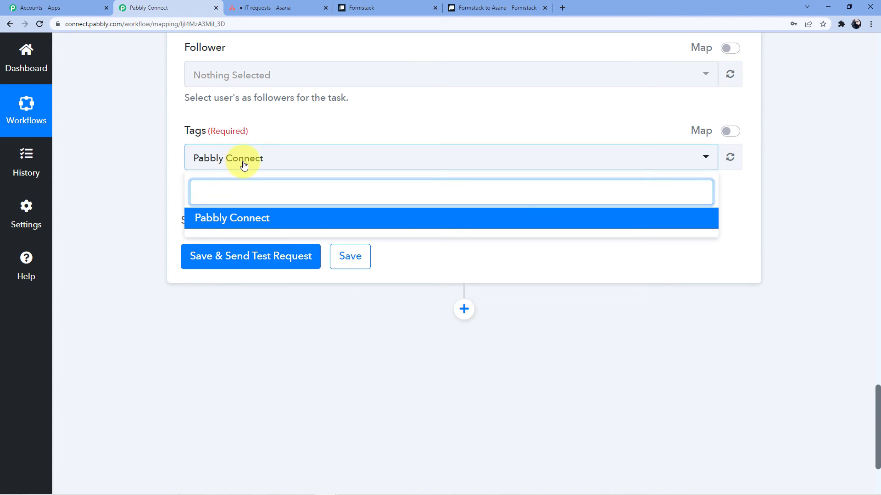
click(245, 220)
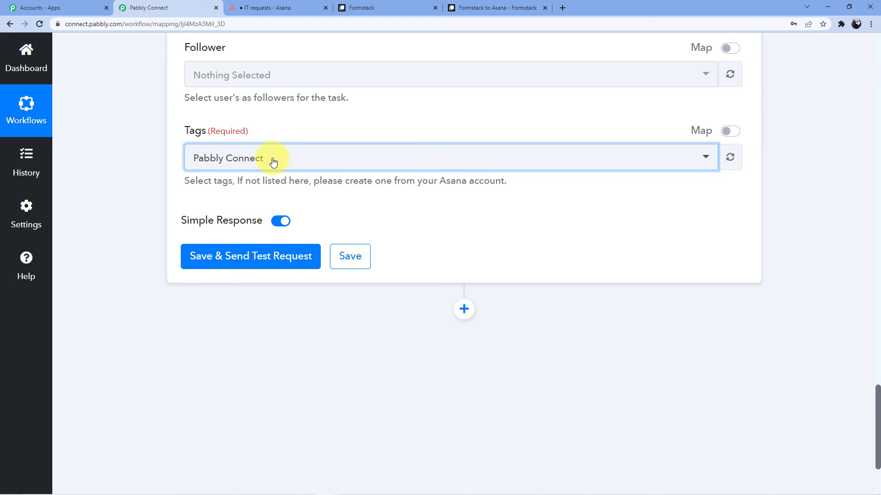
Step: Save the Asana step, send a test request and review the returned task details
click(226, 271)
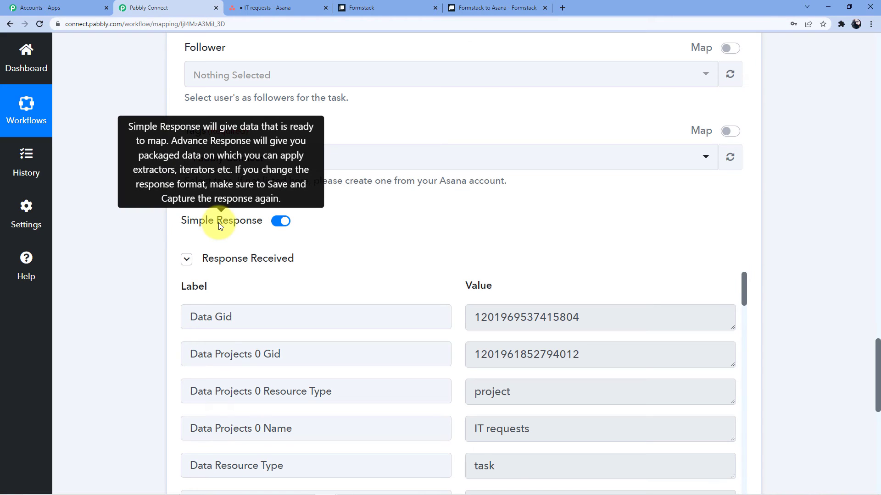
scroll(324, 297, down, 3)
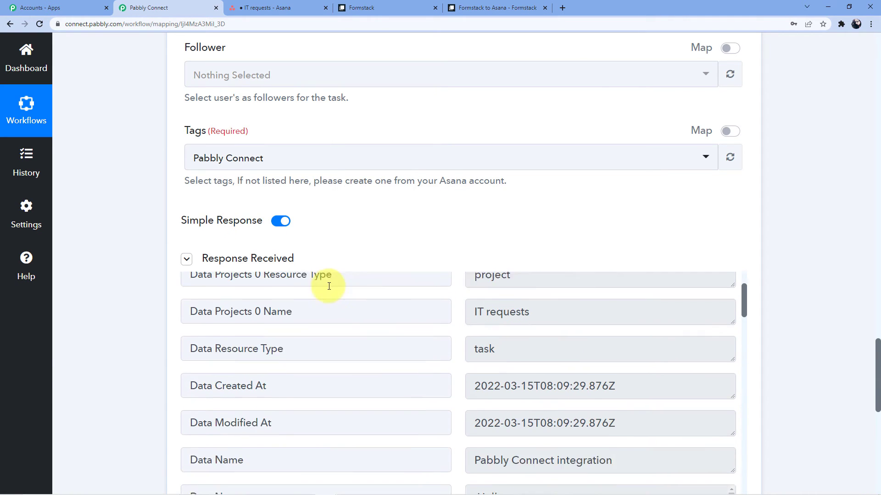
scroll(557, 337, up, 3)
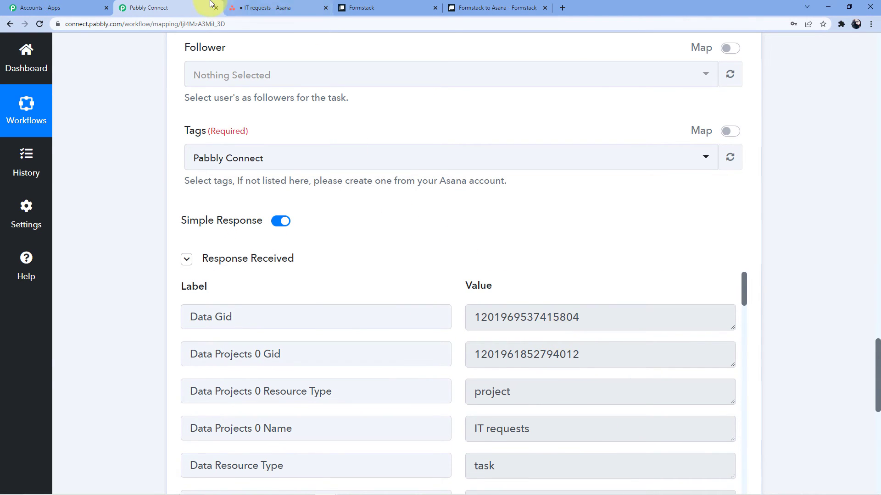
click(273, 8)
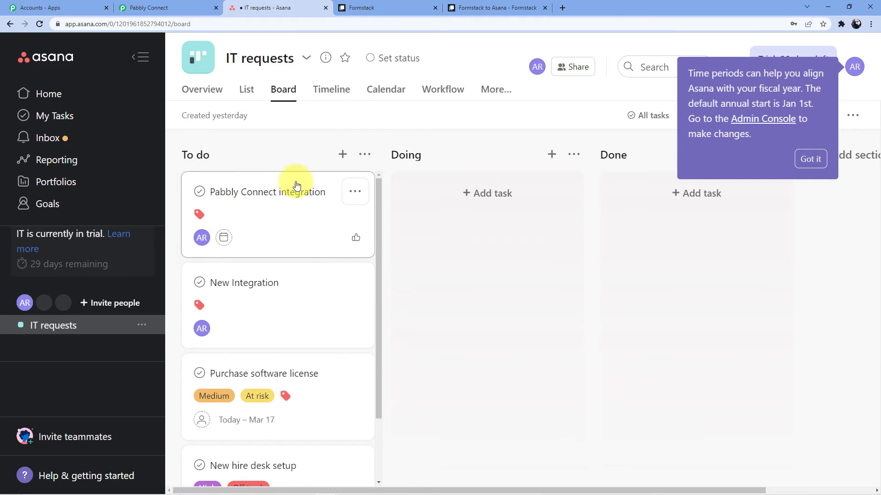
Step: Inspect the Pabbly Connect integration task's tag, assignee and description in Asana
click(253, 193)
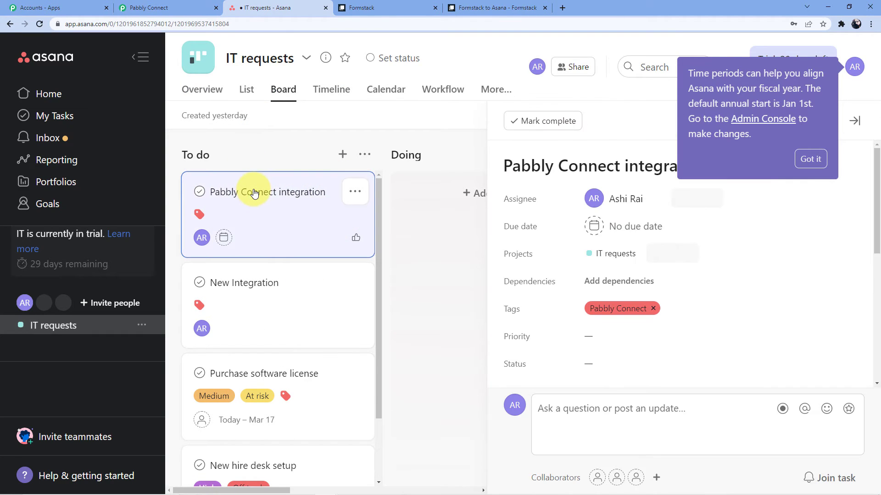
click(810, 160)
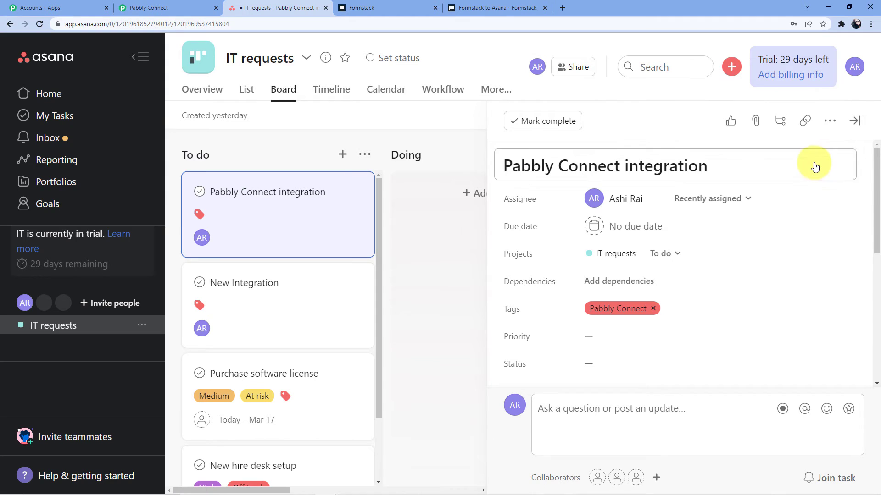
scroll(631, 295, down, 5)
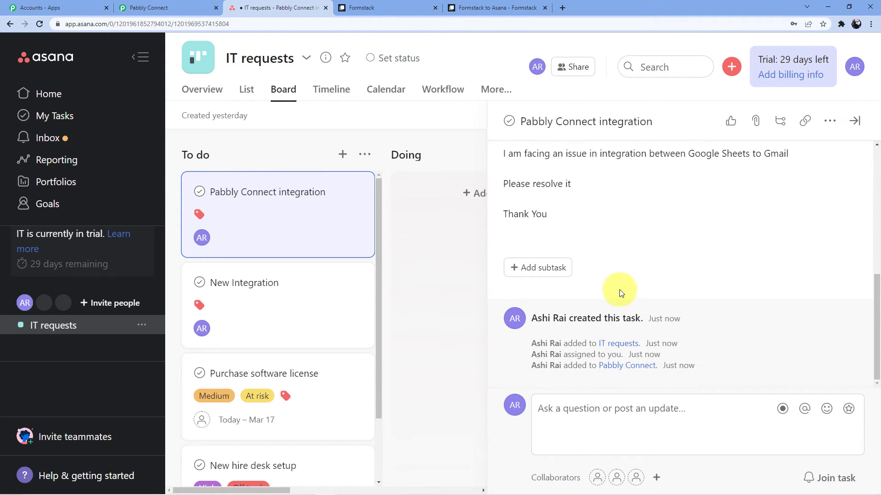
scroll(612, 297, up, 2)
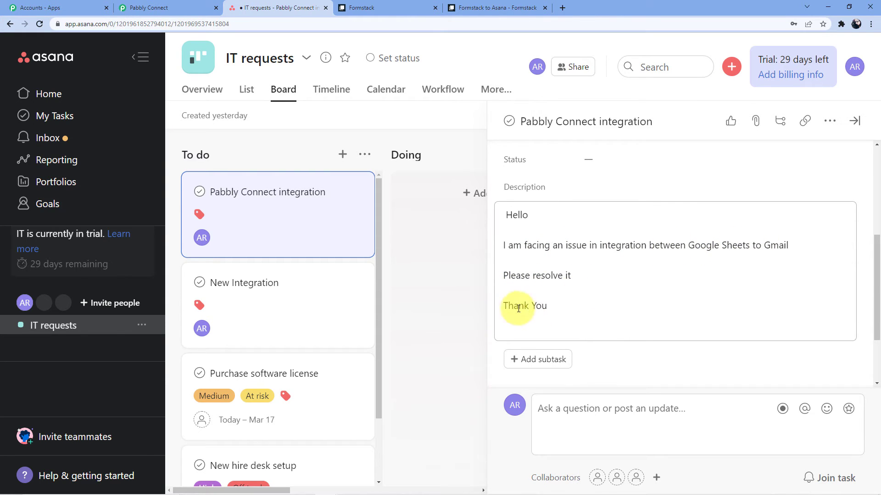
scroll(523, 304, up, 5)
click(349, 8)
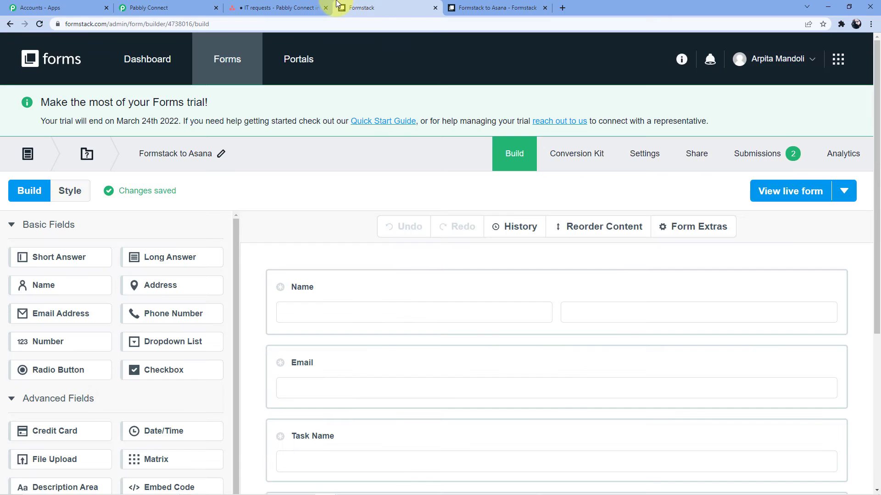
Step: Open the live form and enter the submitter's first and last name
click(778, 196)
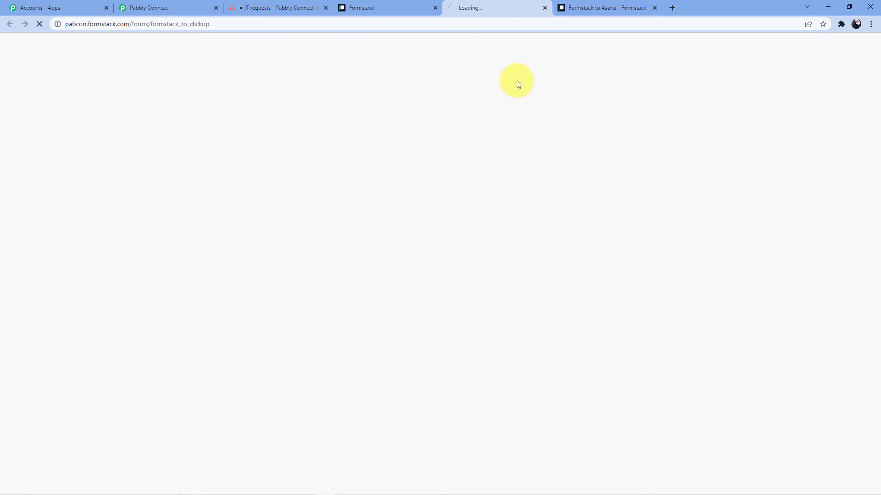
click(657, 9)
click(362, 99)
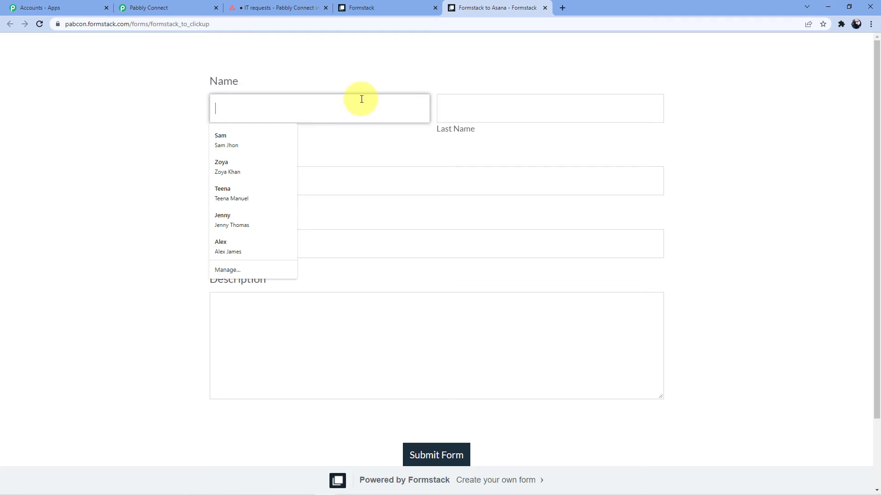
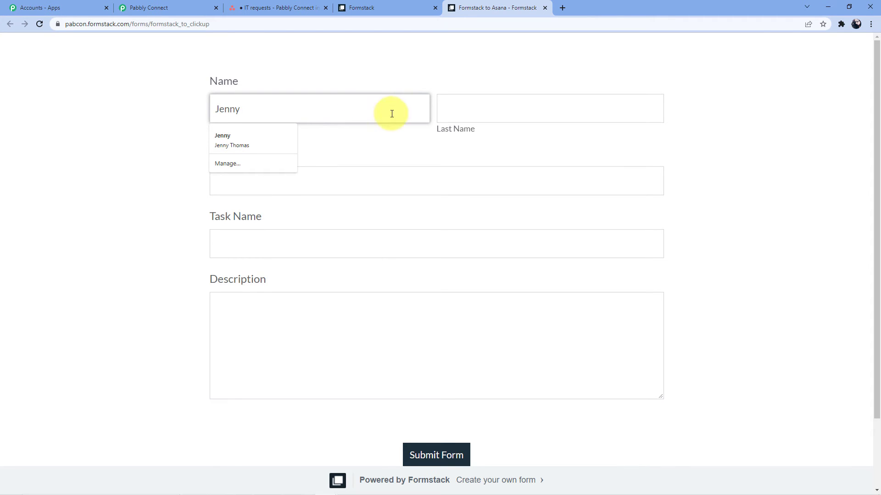
click(442, 112)
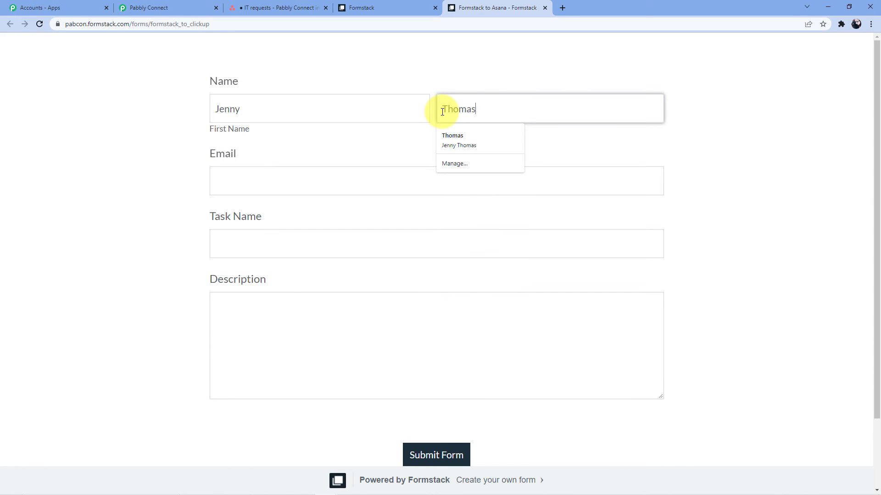
Step: Autofill the submitter's e-mail and enter the task name 'Trigger isues'
click(247, 169)
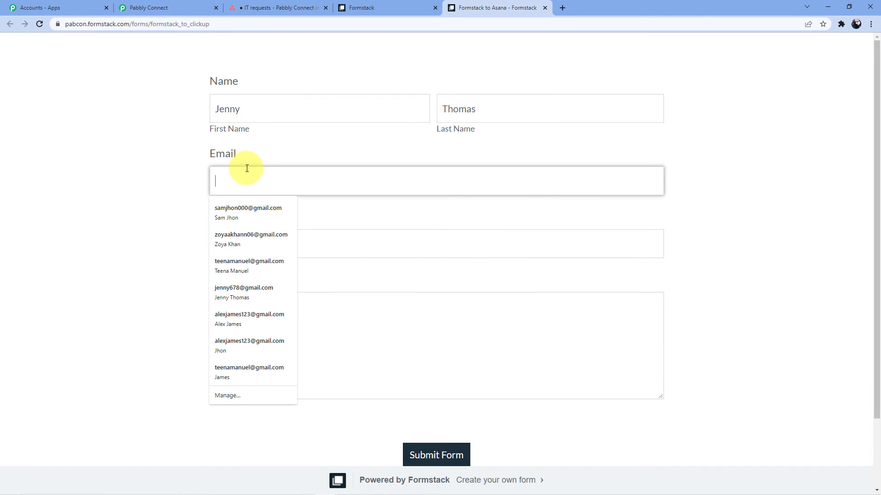
text(Jen)
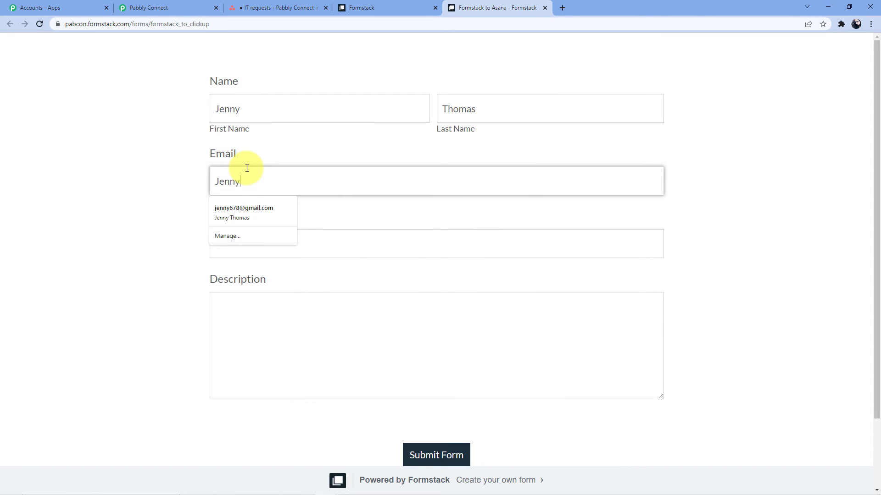
text(ny)
click(252, 207)
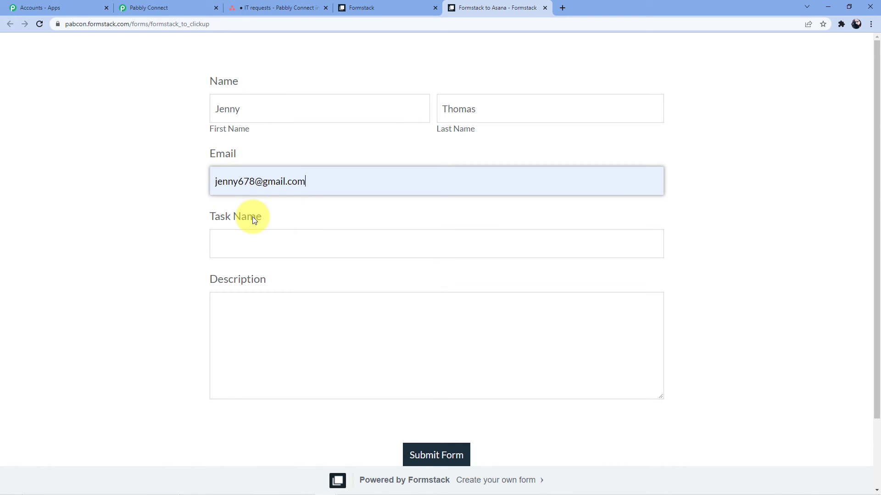
click(263, 243)
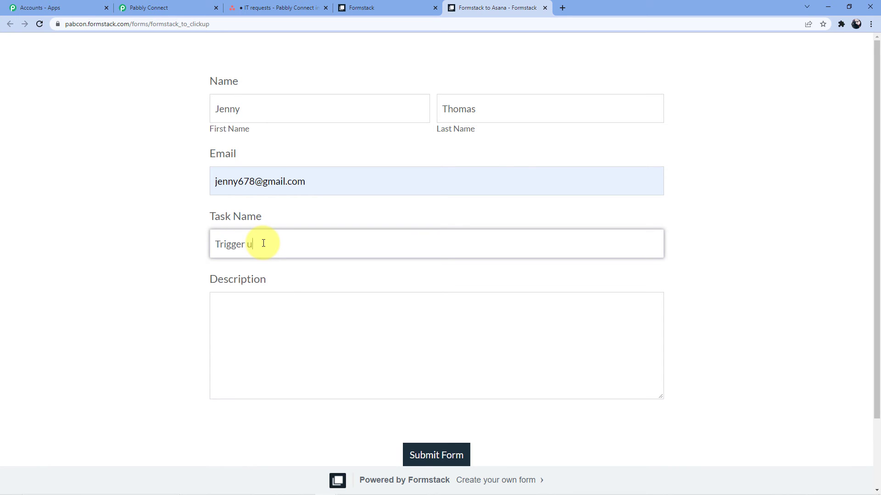
text(Trigger isues)
click(253, 244)
Step: Correct the task name to 'Trigger issues' and write the description ending 'Please resolve it'
text(s)
click(262, 321)
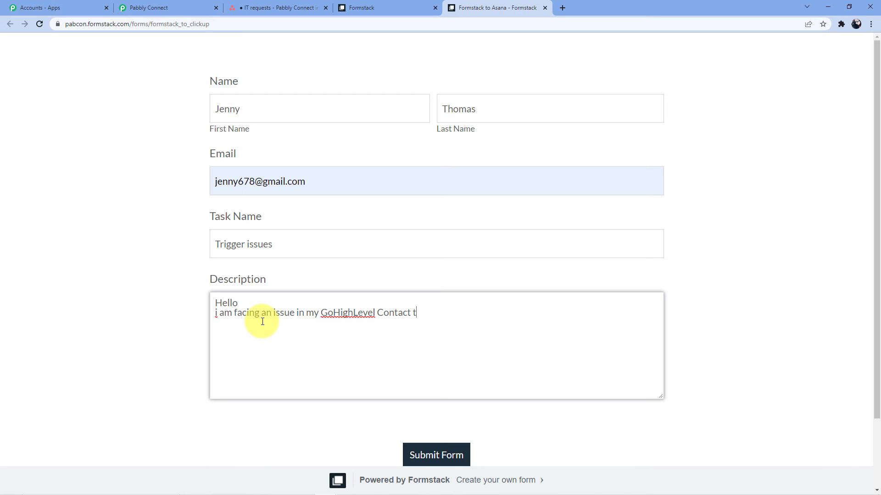
click(217, 316)
text(I)
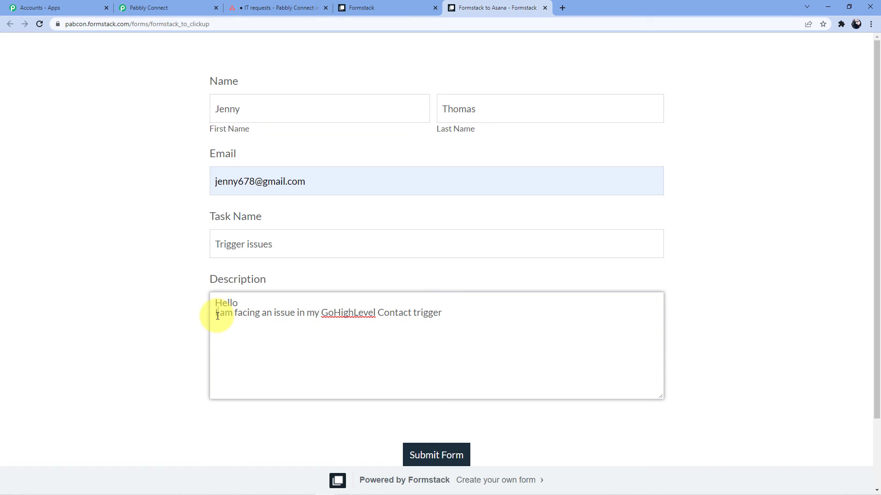
click(445, 314)
text(. Please resolve it)
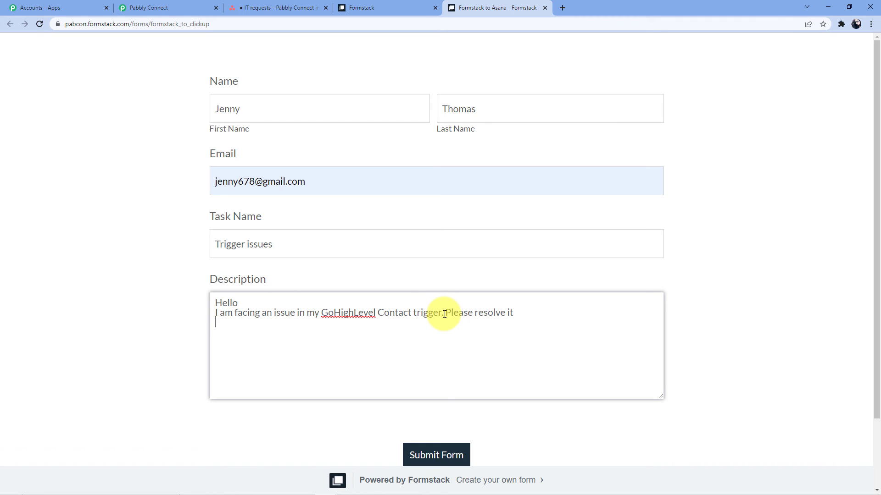
Step: Add a 'Thank You' line to the description and submit the form
key(Return)
text(Tha nk You)
key(BackSpace)
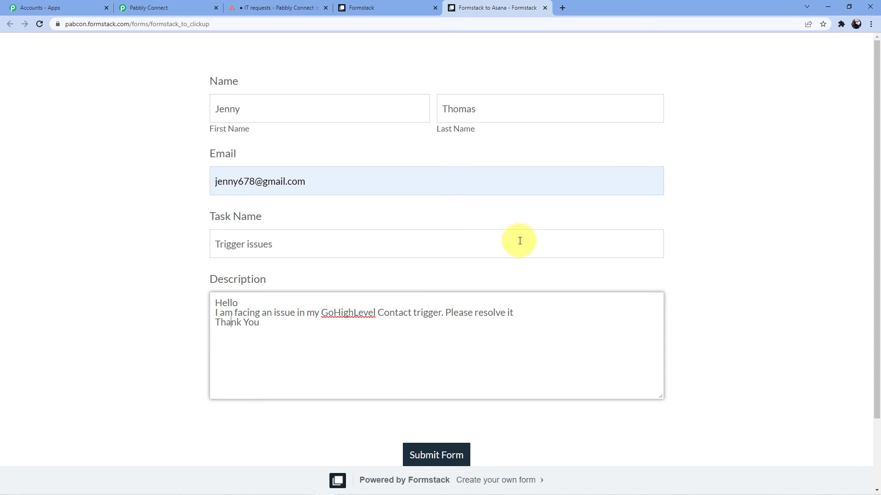
scroll(518, 240, down, 2)
click(434, 373)
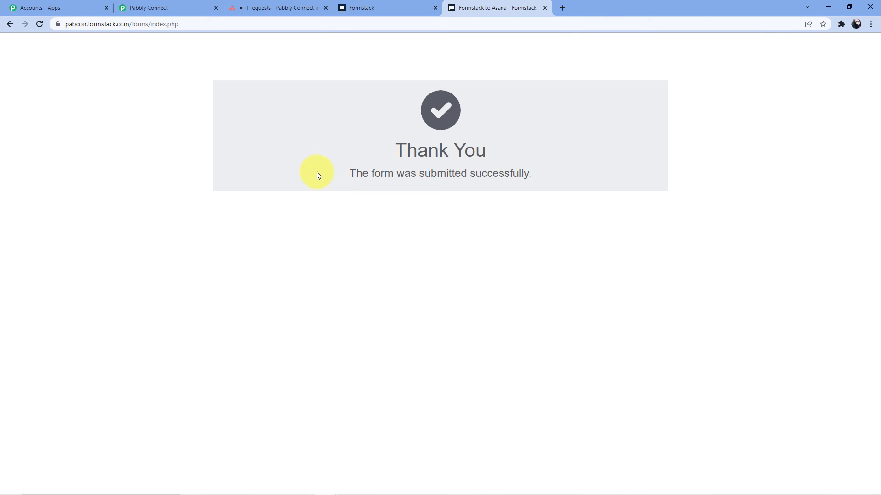
Step: Open the new Trigger issues task in Asana to check its description
click(257, 8)
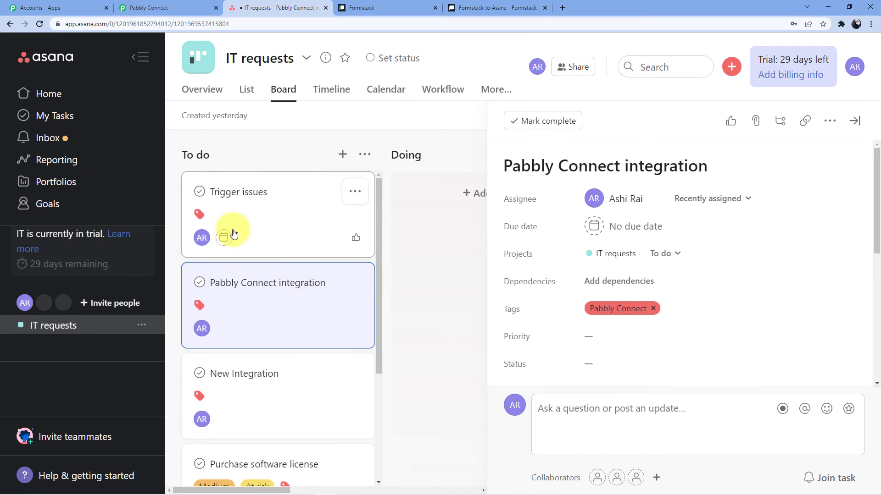
click(229, 195)
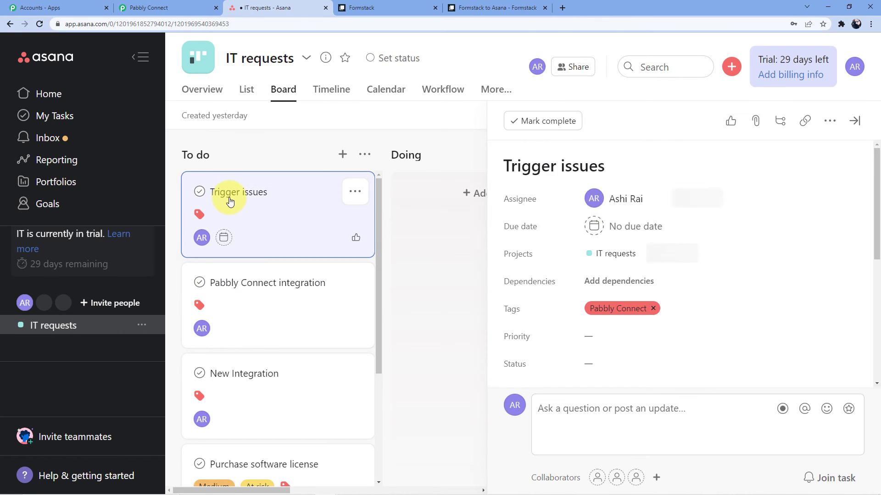
scroll(572, 240, down, 4)
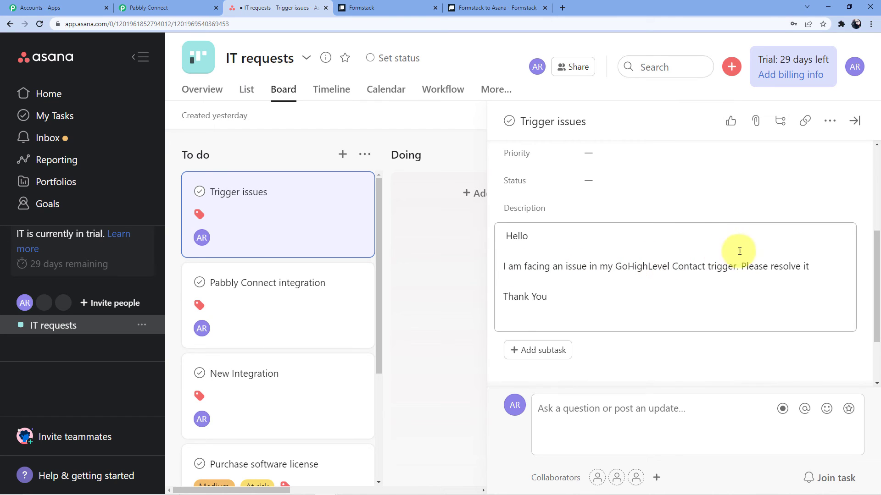
click(166, 9)
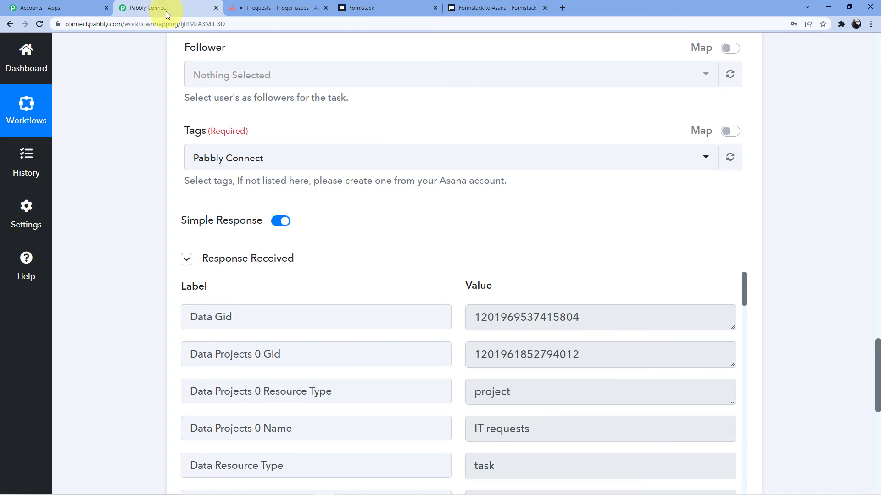
scroll(879, 279, up, 1)
drag(873, 324, 872, 20)
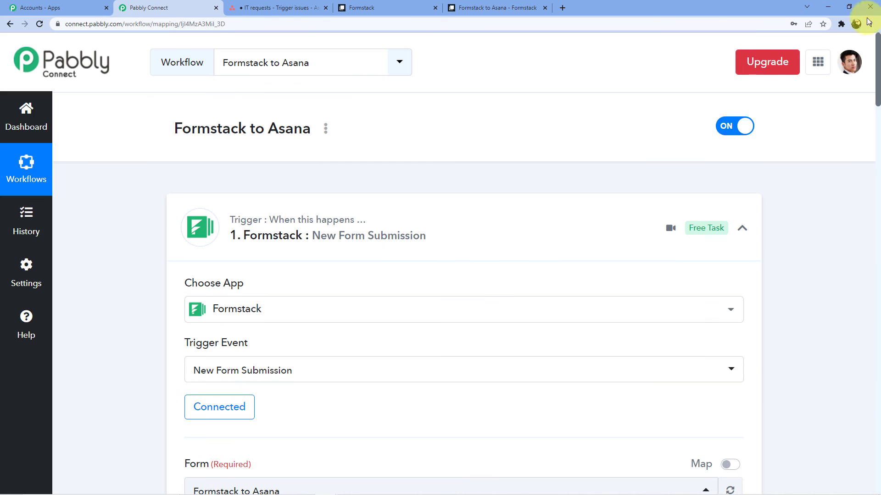